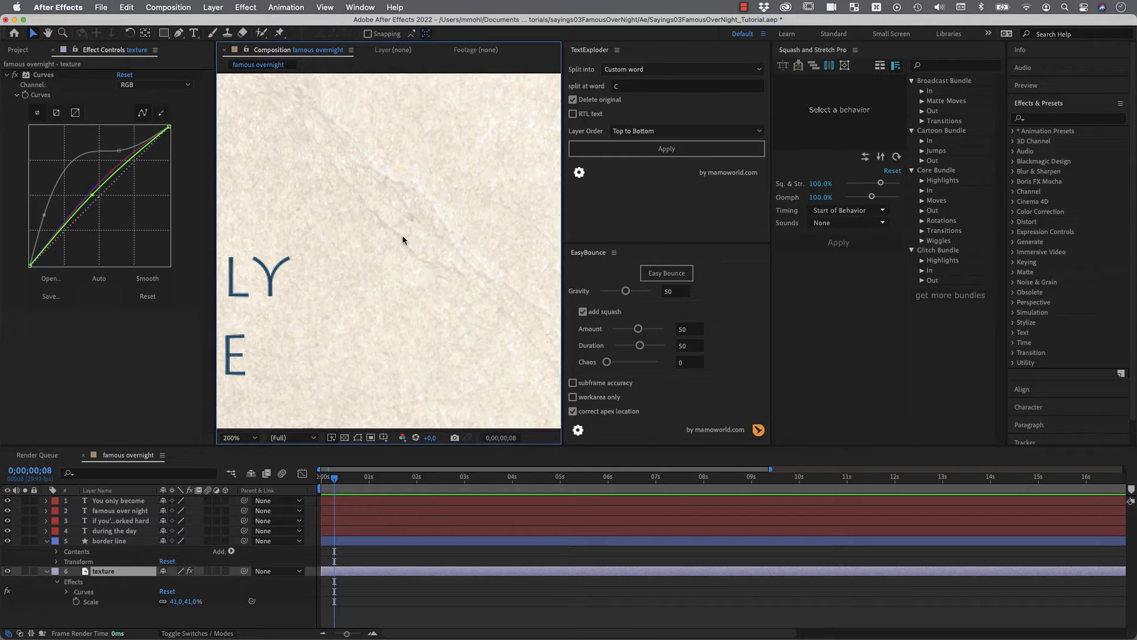
Step: Look over the whole composition and the vintage paper photo's Pixabay page in Firefox
{"action": "scroll", "coordinate": [394, 234], "scroll_direction": "down", "scroll_amount": 4}
{"action": "key", "text": "h"}
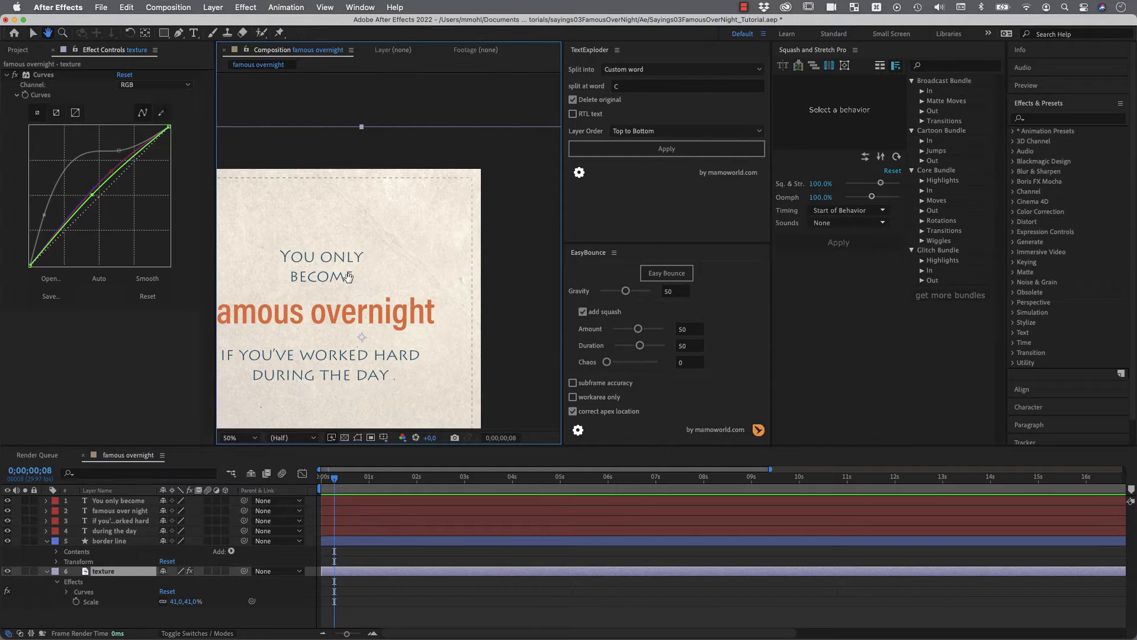
{"action": "left_click_drag", "start_coordinate": [325, 270], "coordinate": [396, 194]}
{"action": "left_click_drag", "start_coordinate": [469, 221], "coordinate": [460, 228]}
{"action": "key", "text": "v"}
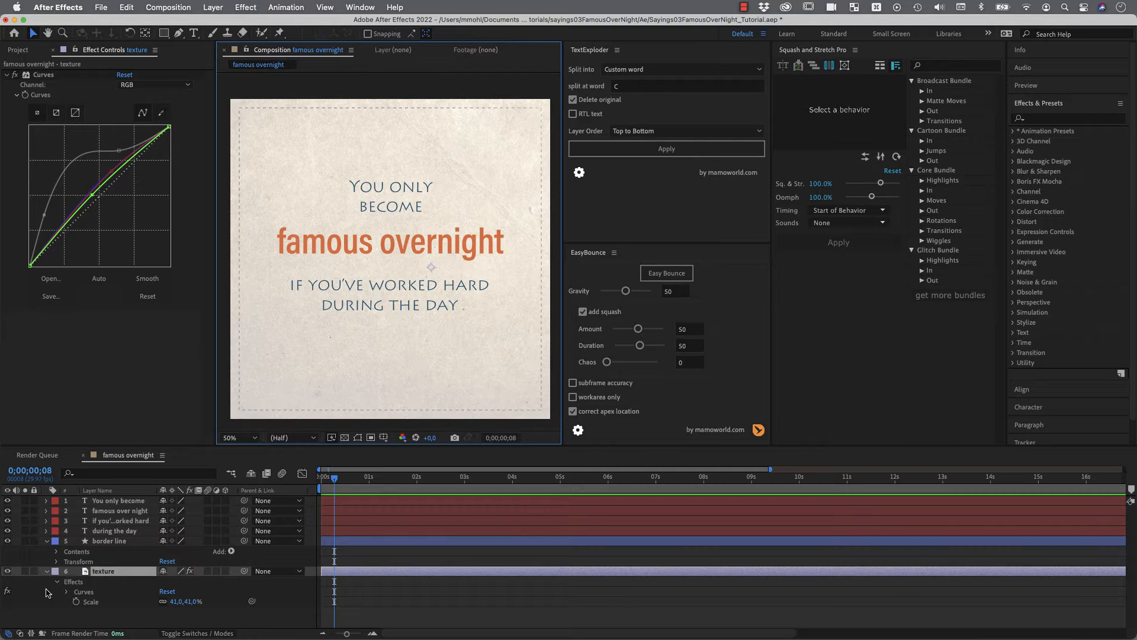
{"action": "left_click_drag", "start_coordinate": [1136, 245], "coordinate": [632, 95]}
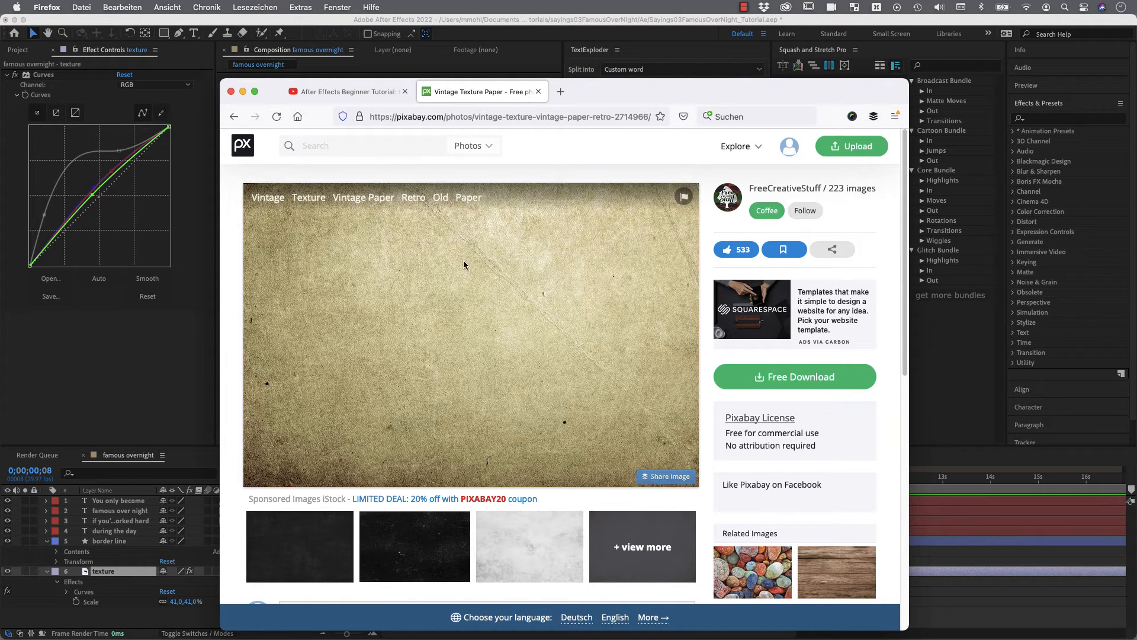
{"action": "left_click_drag", "start_coordinate": [580, 104], "coordinate": [1136, 130]}
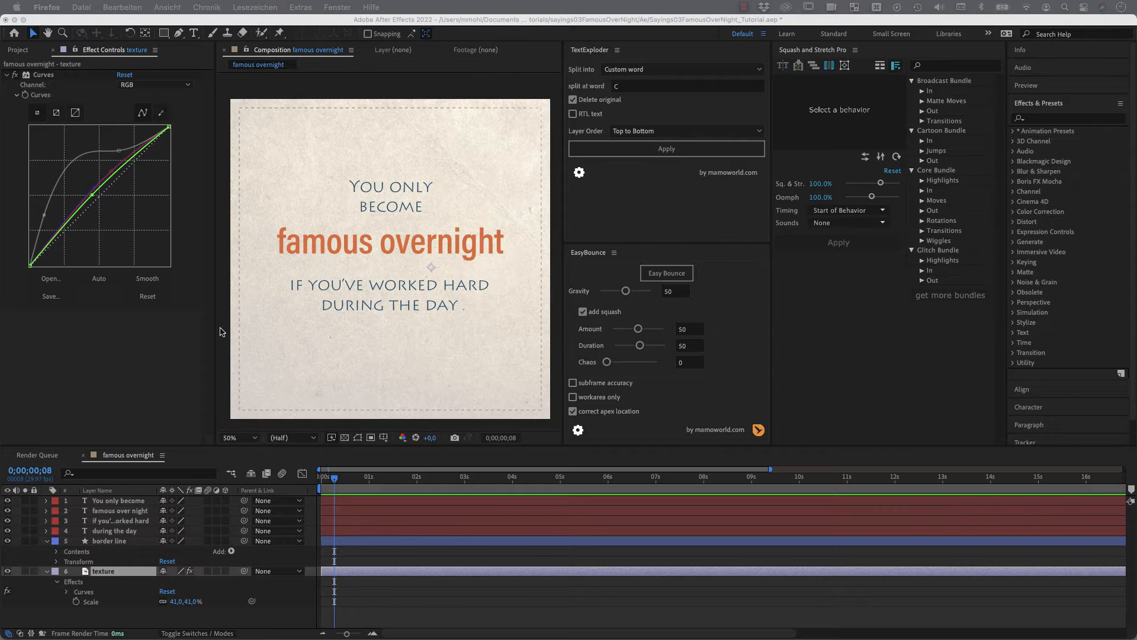
Step: Compare the paper background with the texture layer's Curves effect turned off and back on
{"action": "left_click", "coordinate": [8, 593]}
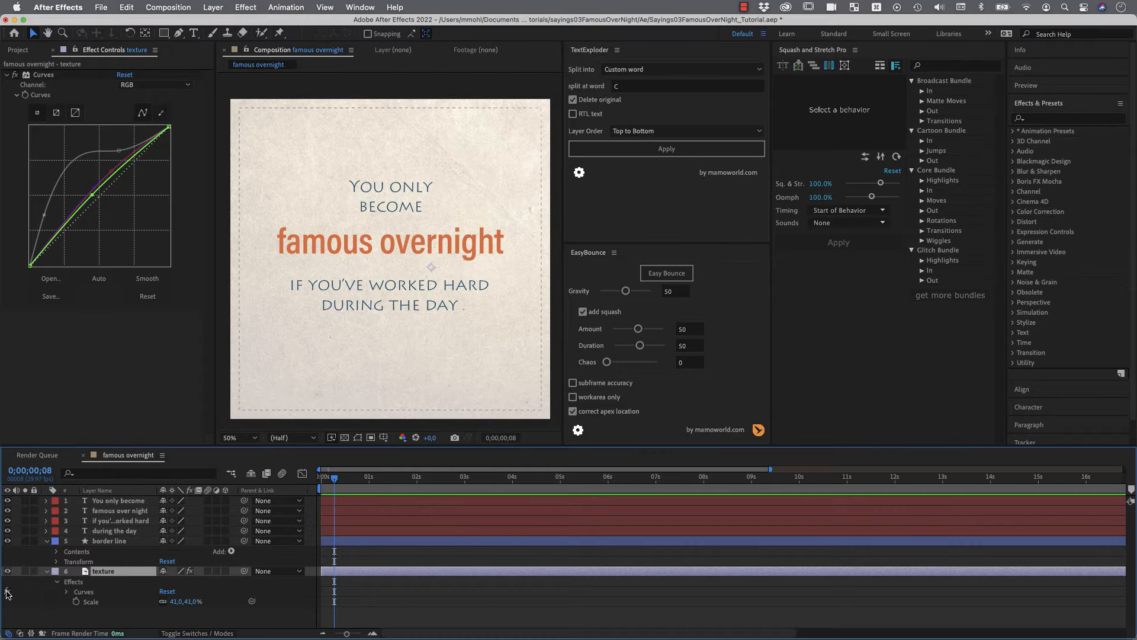
{"action": "left_click", "coordinate": [7, 592]}
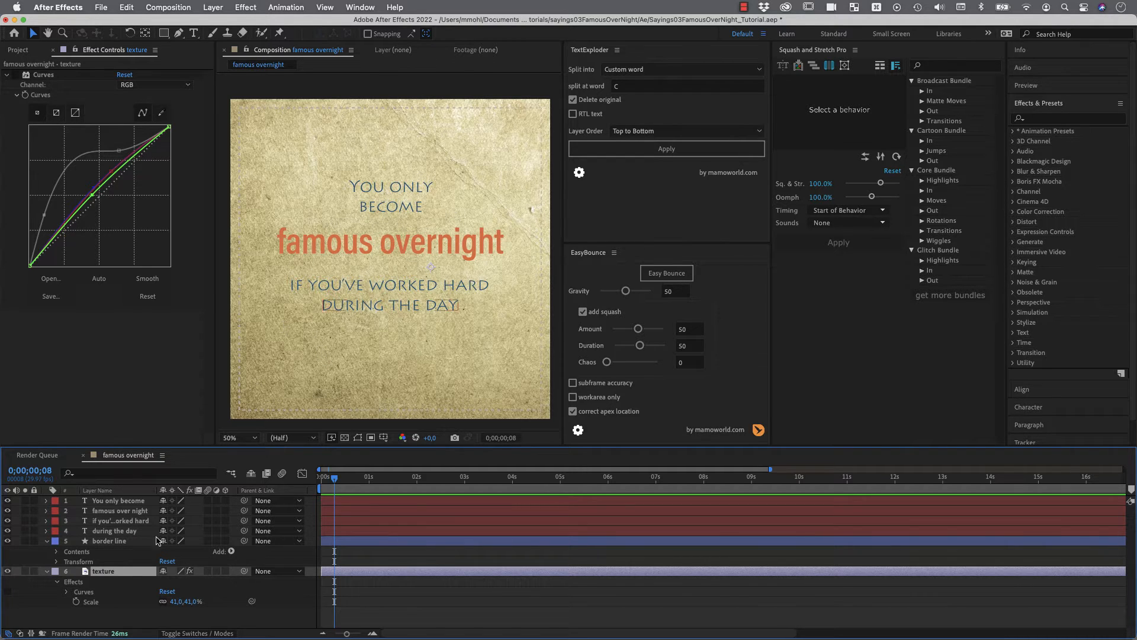
{"action": "left_click", "coordinate": [8, 592]}
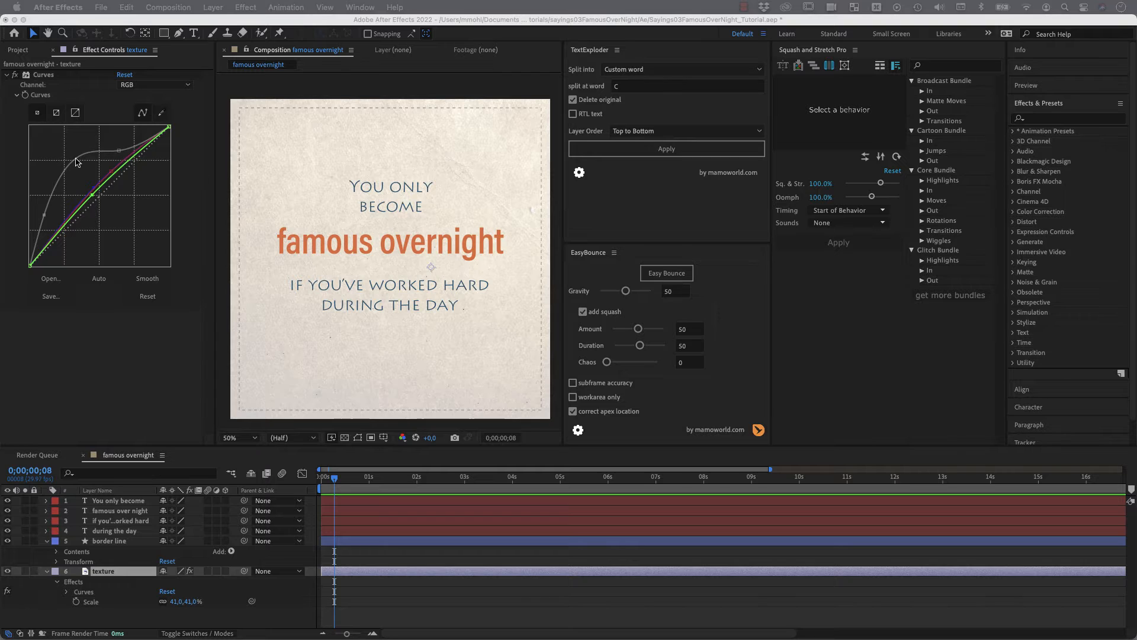
Step: Examine the texture's Curves graph and the YouTube lesson on the Curves effect and color correction in Firefox
{"action": "left_click", "coordinate": [93, 195]}
{"action": "left_click_drag", "start_coordinate": [1136, 154], "coordinate": [574, 62]}
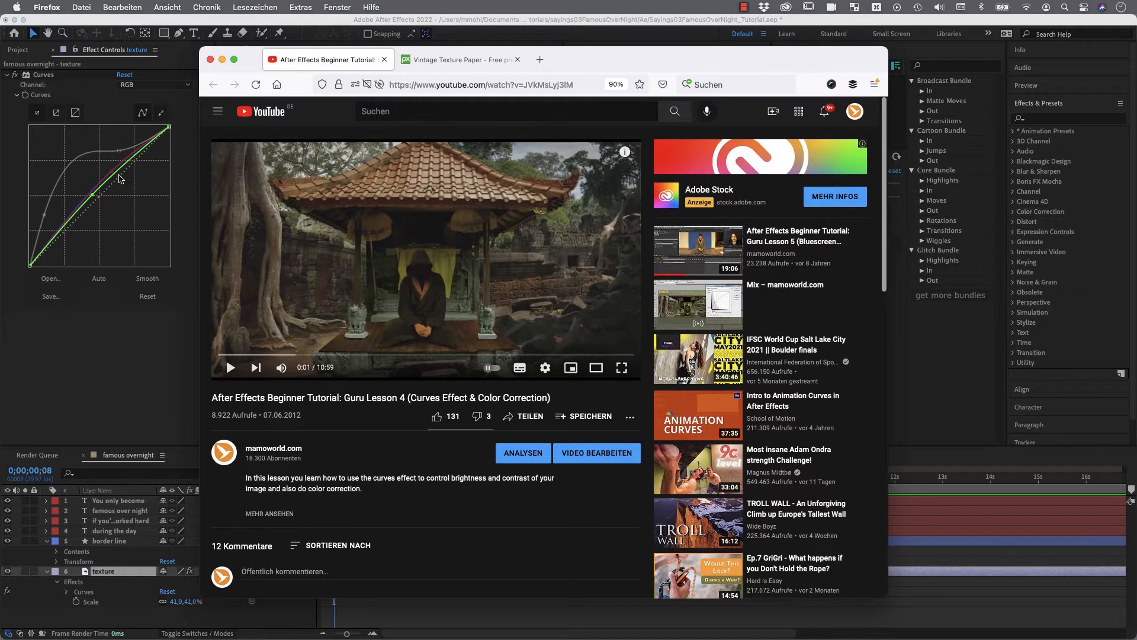
{"action": "key", "text": "super+m"}
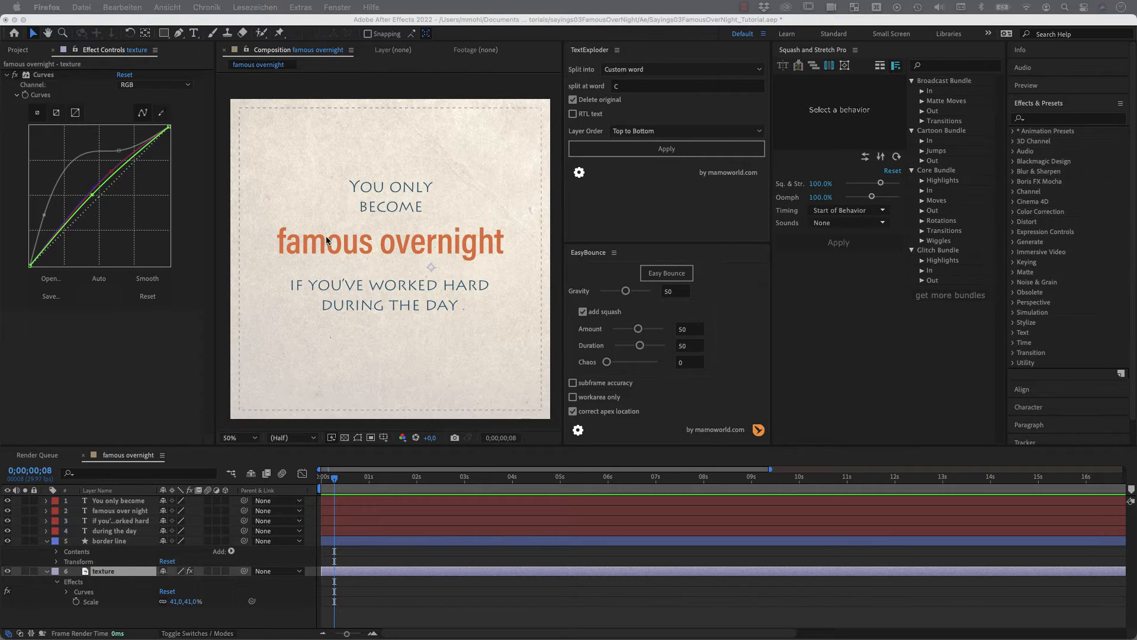
Step: Select the four text layers from "You only become" to "during the day" and set TextExploder to split into Characters
{"action": "left_click", "coordinate": [115, 506]}
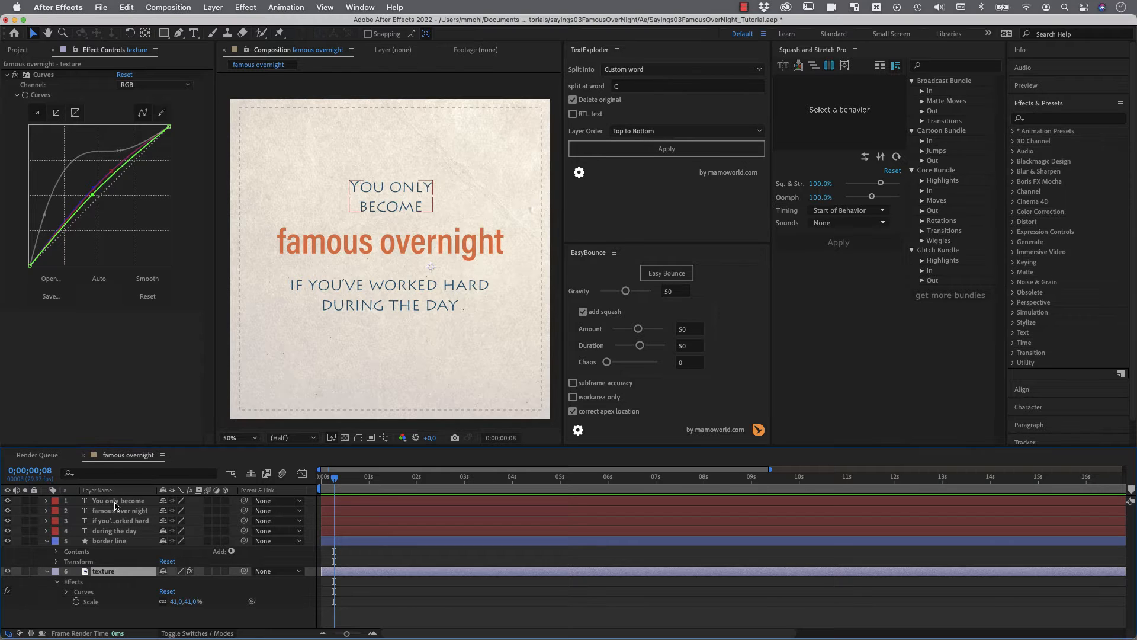
{"action": "left_click", "coordinate": [116, 502]}
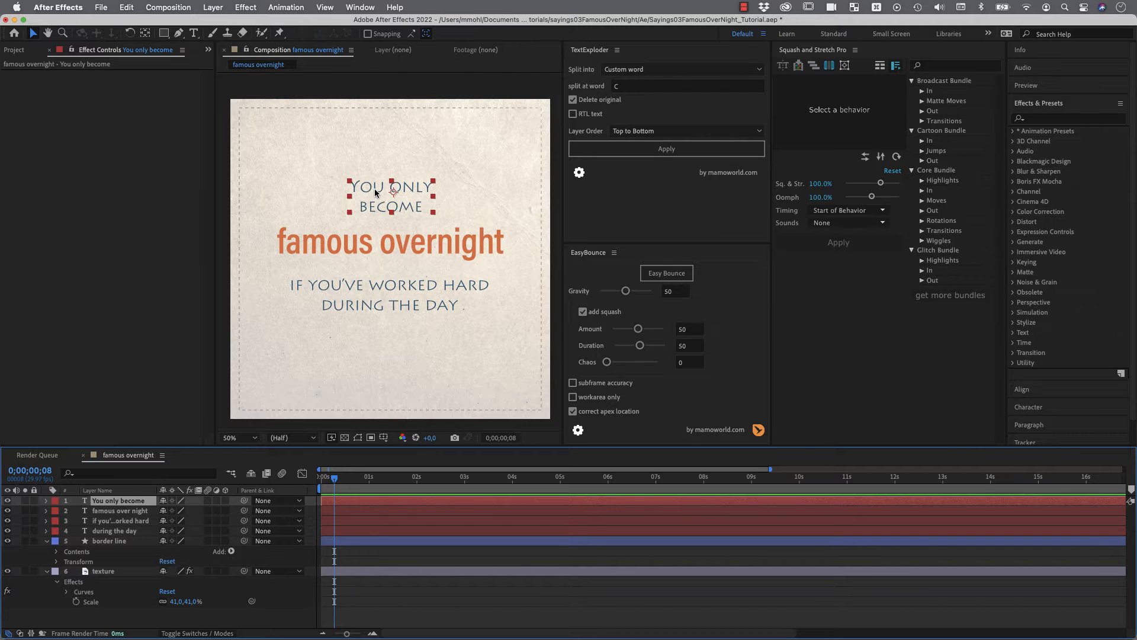
{"action": "left_click", "coordinate": [124, 533], "text": "shift"}
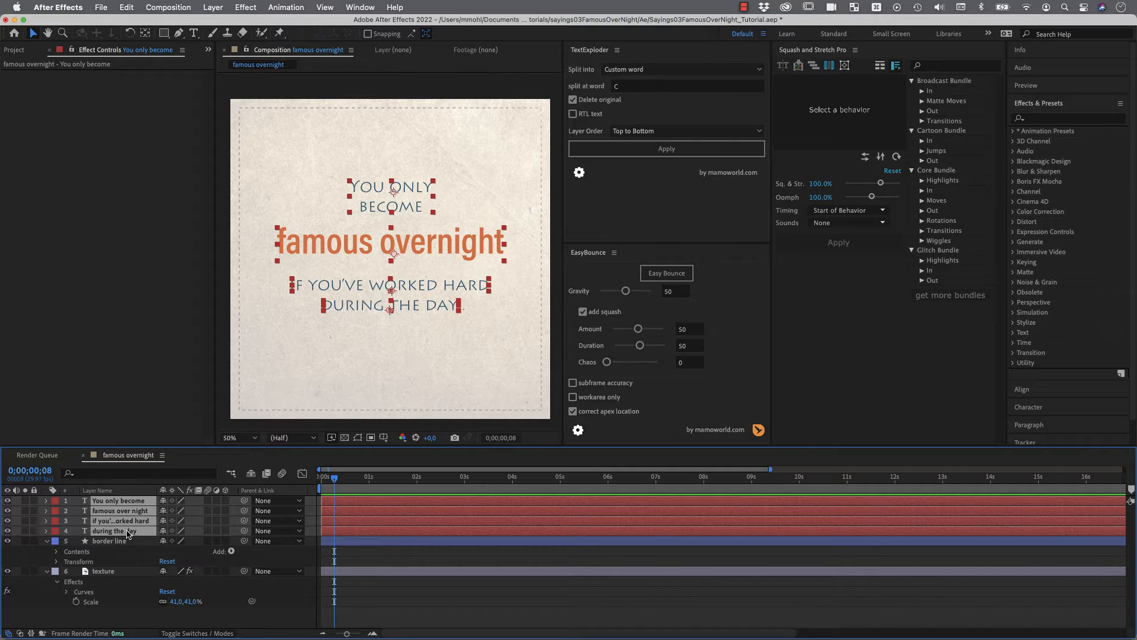
{"action": "left_click", "coordinate": [599, 52]}
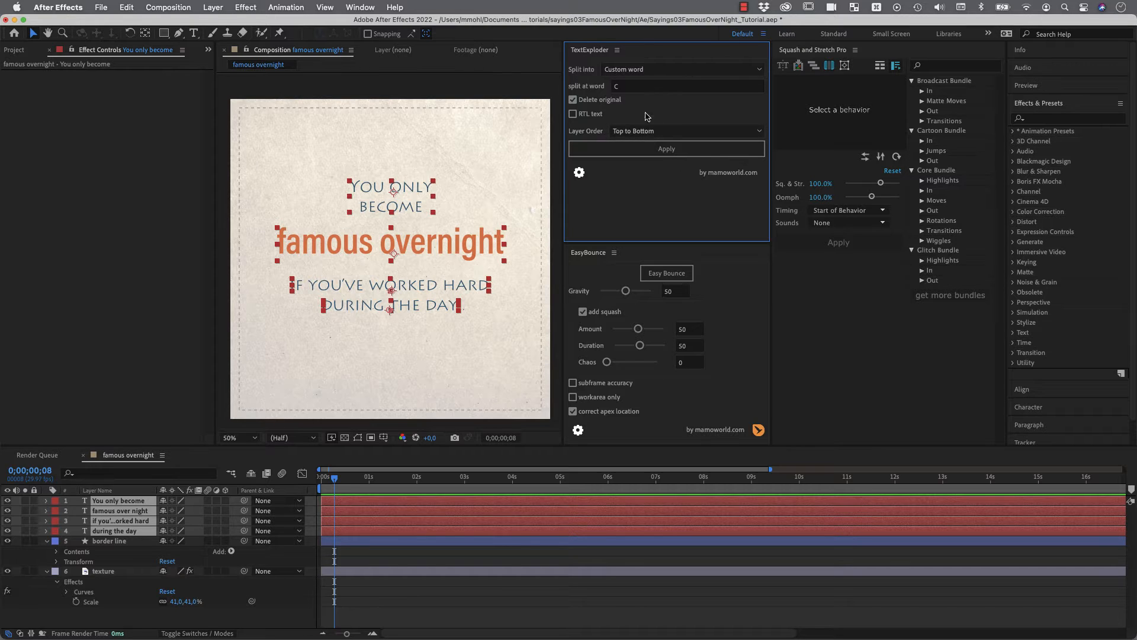
{"action": "left_click", "coordinate": [627, 69]}
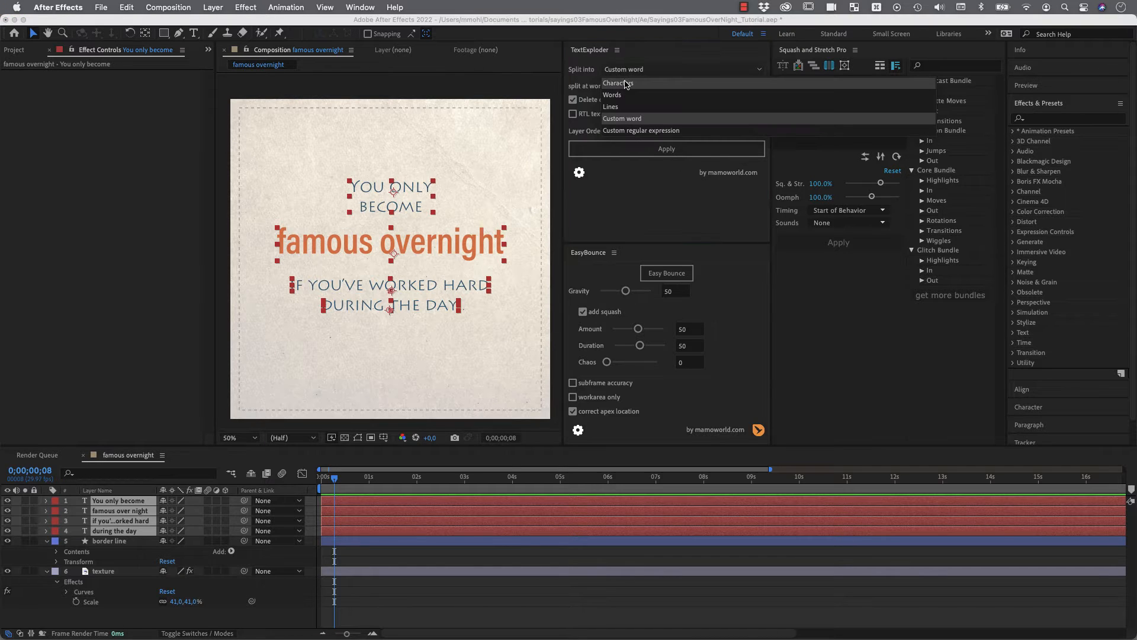
{"action": "left_click", "coordinate": [625, 86]}
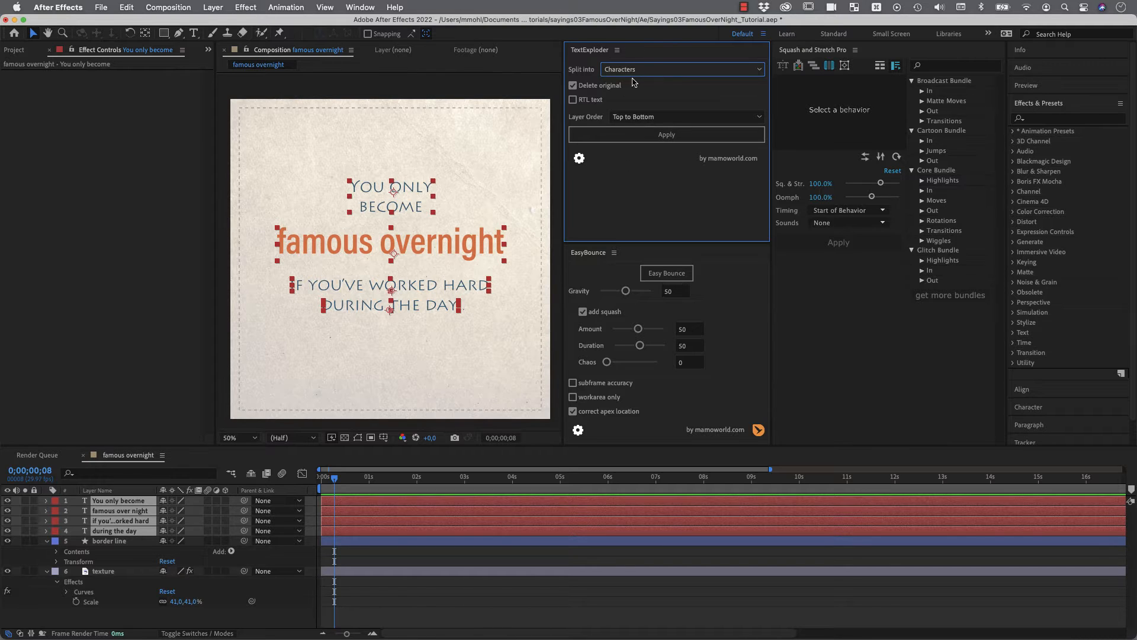
Step: Explode the selected text layers into Characters with Squash and Stretch Pro, keeping Delete original enabled and the layer order Top to Bottom
{"action": "left_click", "coordinate": [783, 70]}
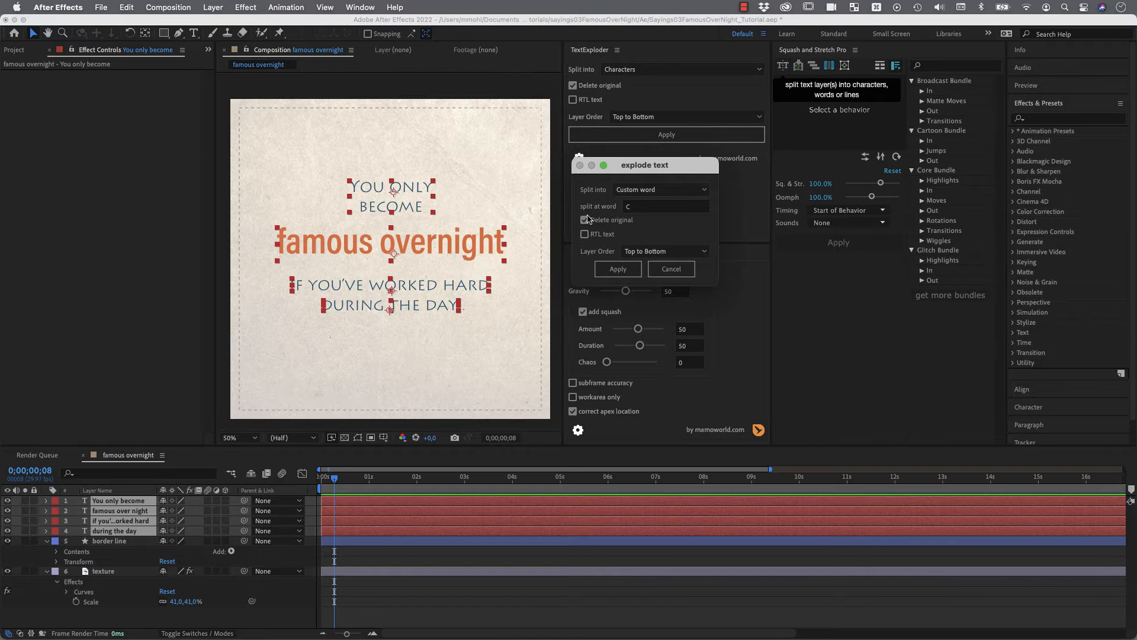
{"action": "left_click", "coordinate": [633, 189]}
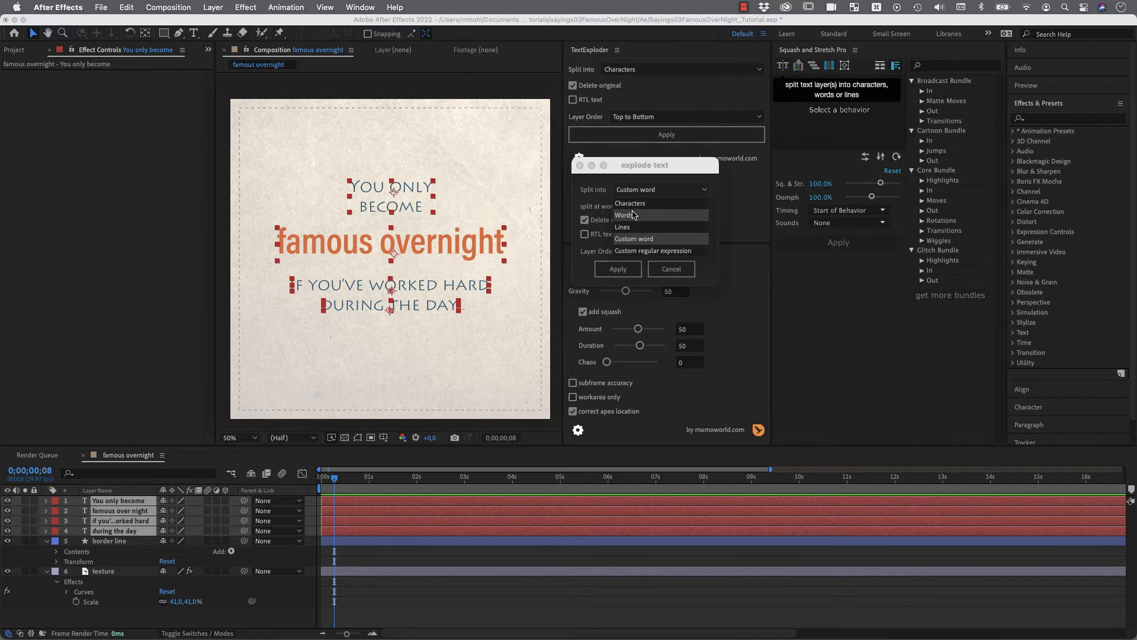
{"action": "left_click", "coordinate": [630, 203]}
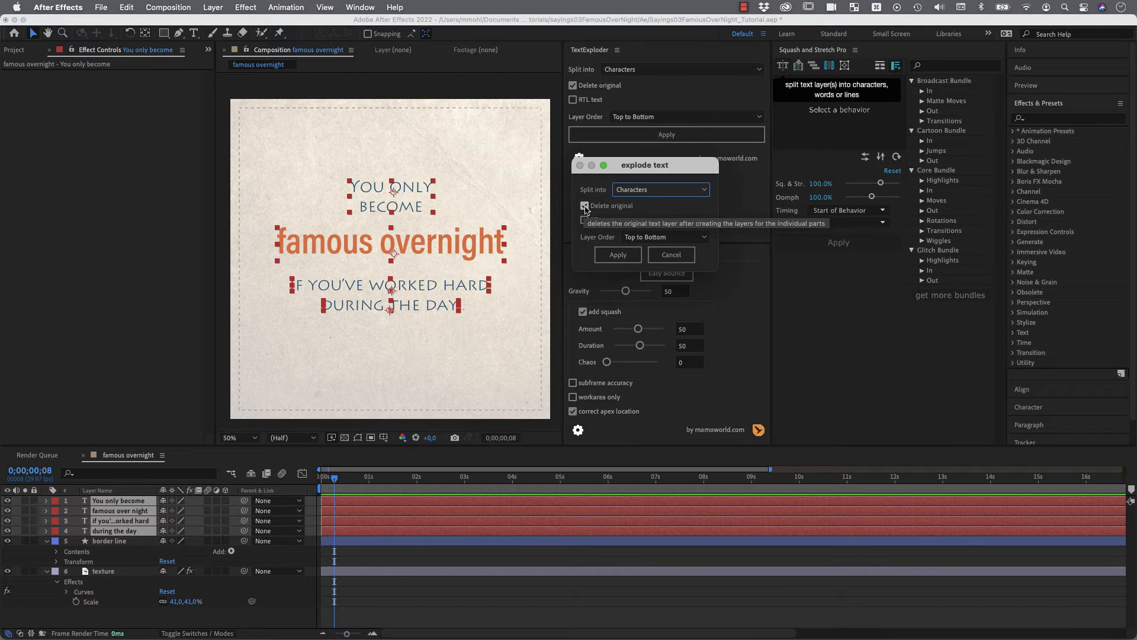
{"action": "left_click", "coordinate": [616, 255]}
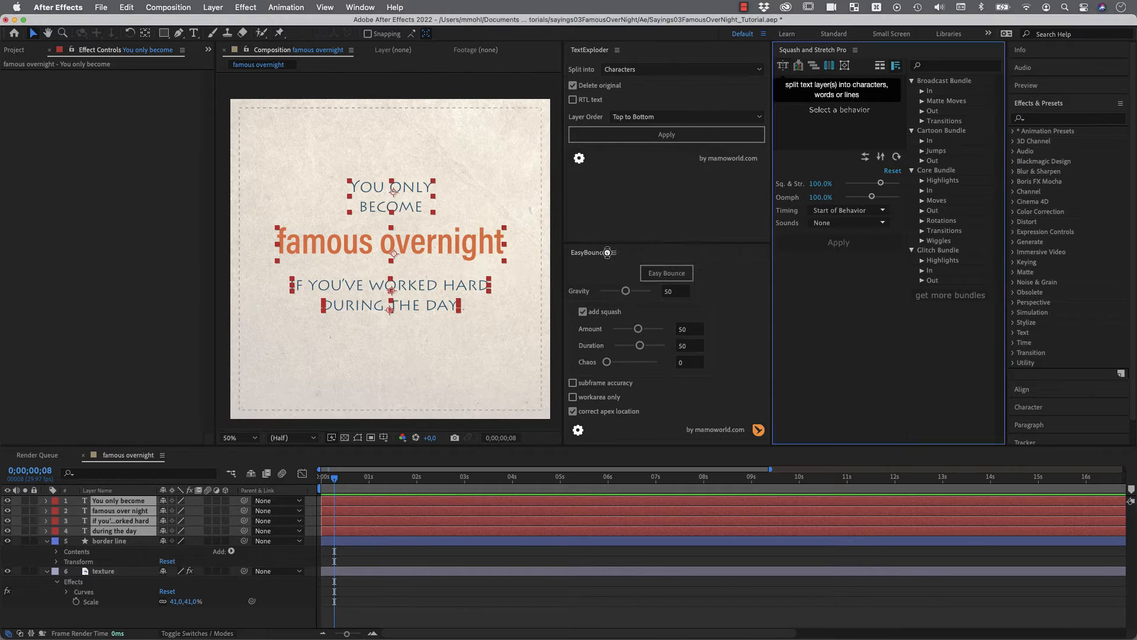
Step: Check individual letters of "You only become" in the composition to see how the text was split
{"action": "left_click", "coordinate": [355, 190]}
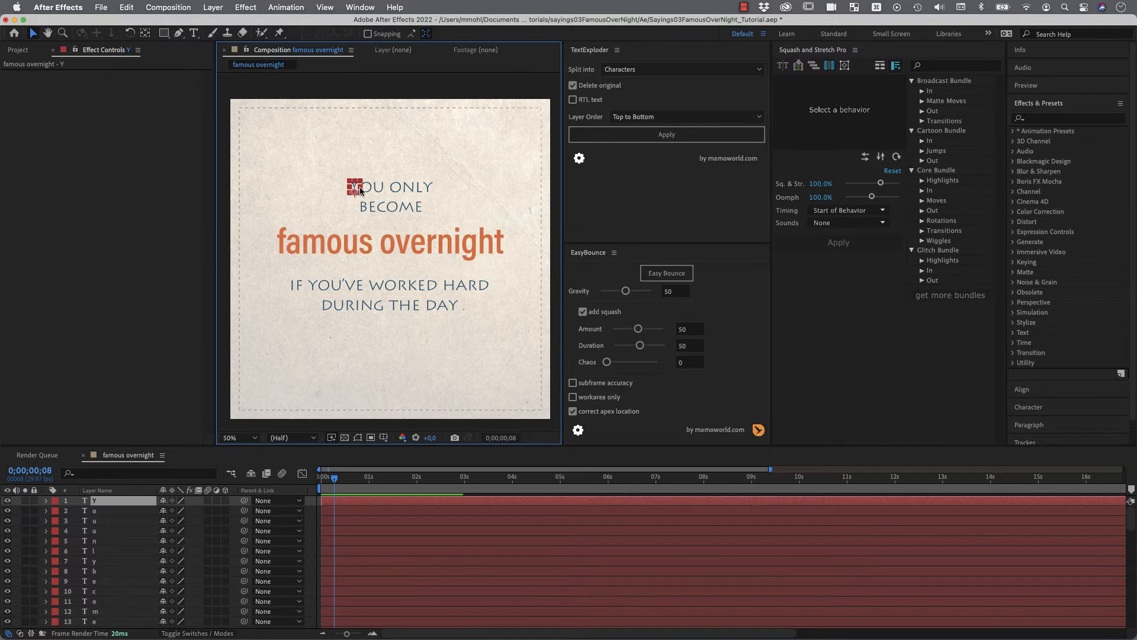
{"action": "left_click", "coordinate": [394, 188]}
{"action": "left_click", "coordinate": [428, 188]}
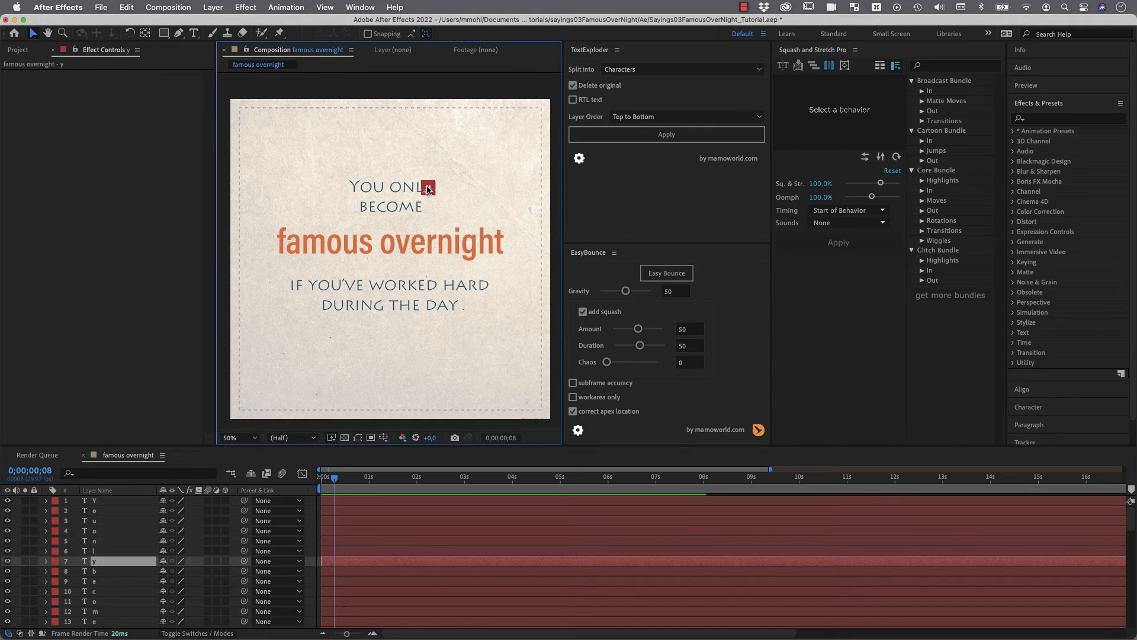
{"action": "left_click", "coordinate": [409, 208]}
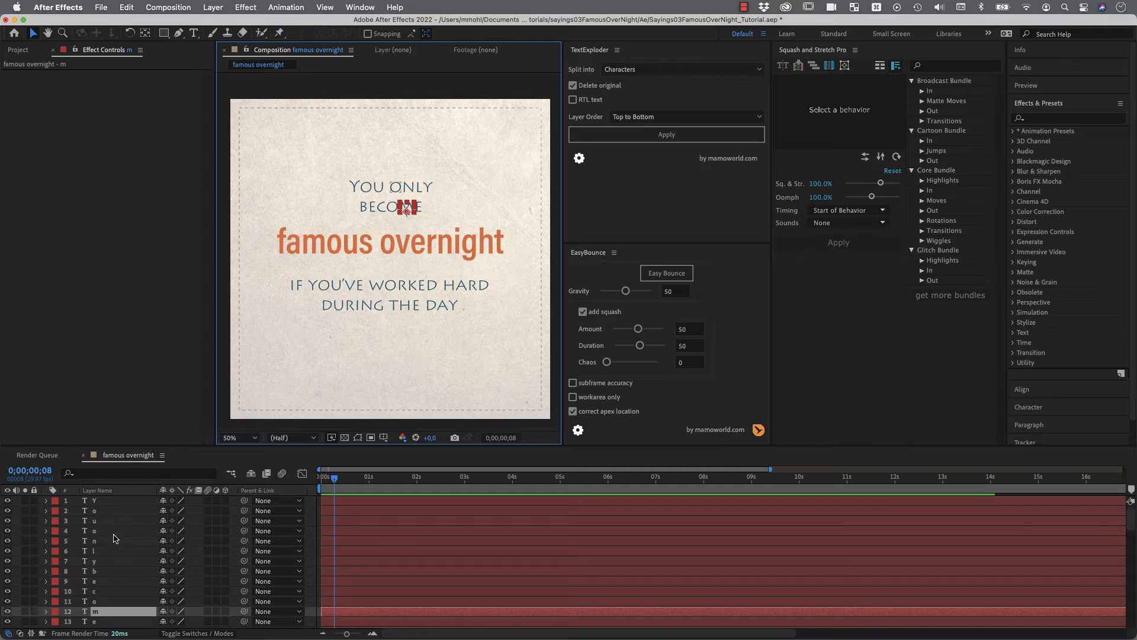
Step: Select all letter layers above the border line layer and set the current time to 0;00;00;09
{"action": "left_click", "coordinate": [101, 502]}
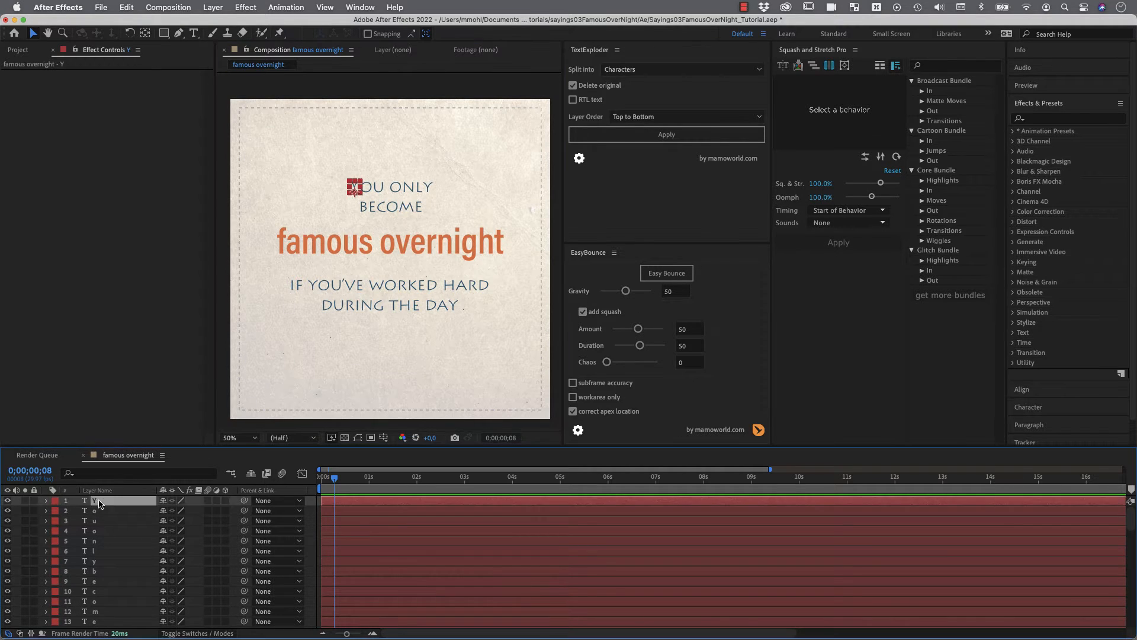
{"action": "scroll", "coordinate": [102, 561], "scroll_direction": "down", "scroll_amount": 2}
{"action": "scroll", "coordinate": [102, 561], "scroll_direction": "down", "scroll_amount": 20}
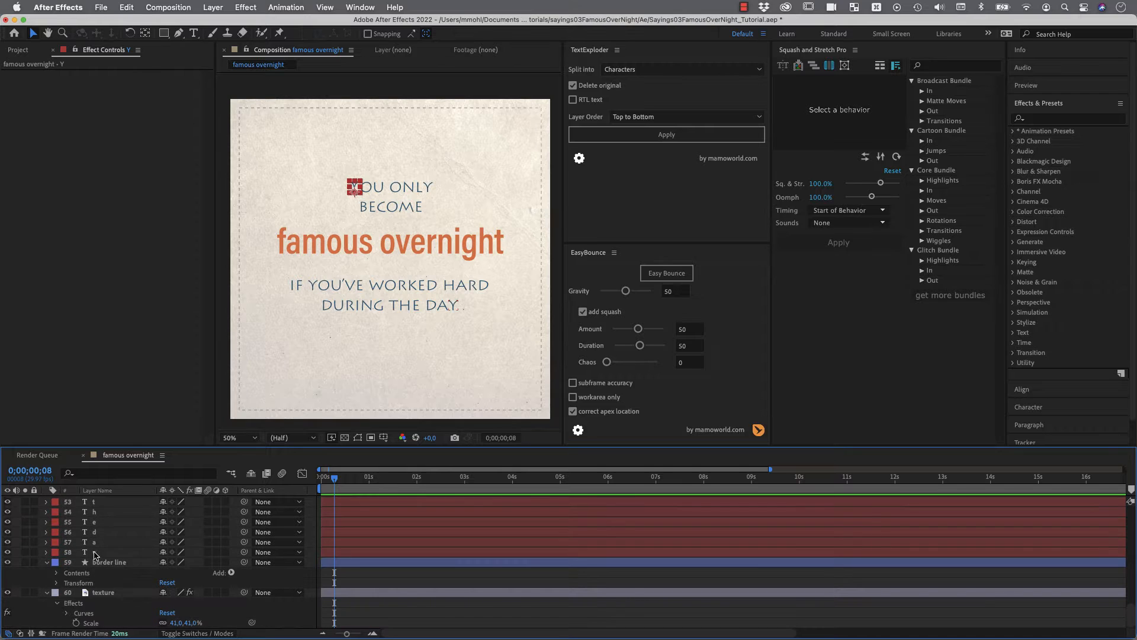
{"action": "left_click", "coordinate": [95, 552], "text": "shift"}
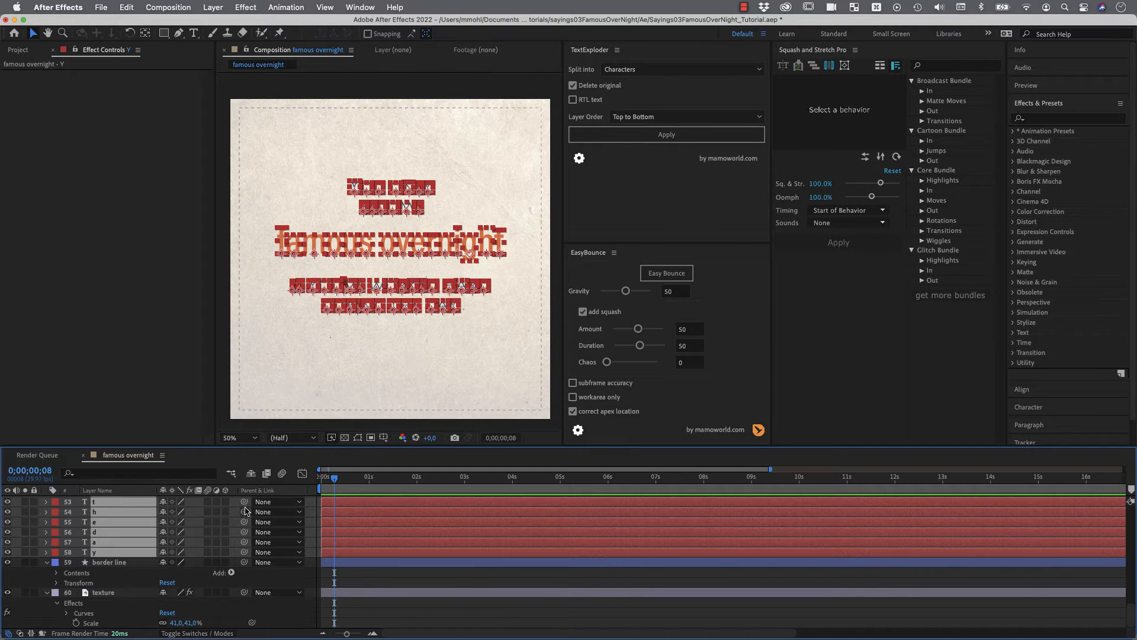
{"action": "left_click", "coordinate": [365, 479]}
{"action": "left_click_drag", "start_coordinate": [365, 483], "coordinate": [335, 487]}
Step: Reveal the Scale and Opacity properties of the selected letter layers and add a keyframe for both
{"action": "key", "text": "t"}
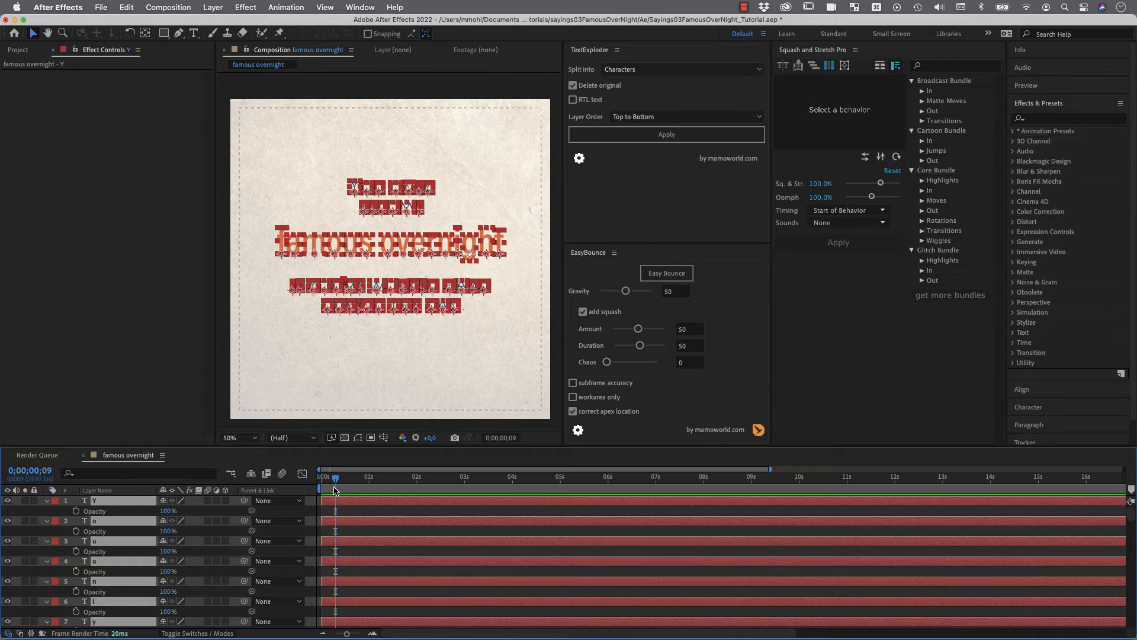
{"action": "key", "text": "s"}
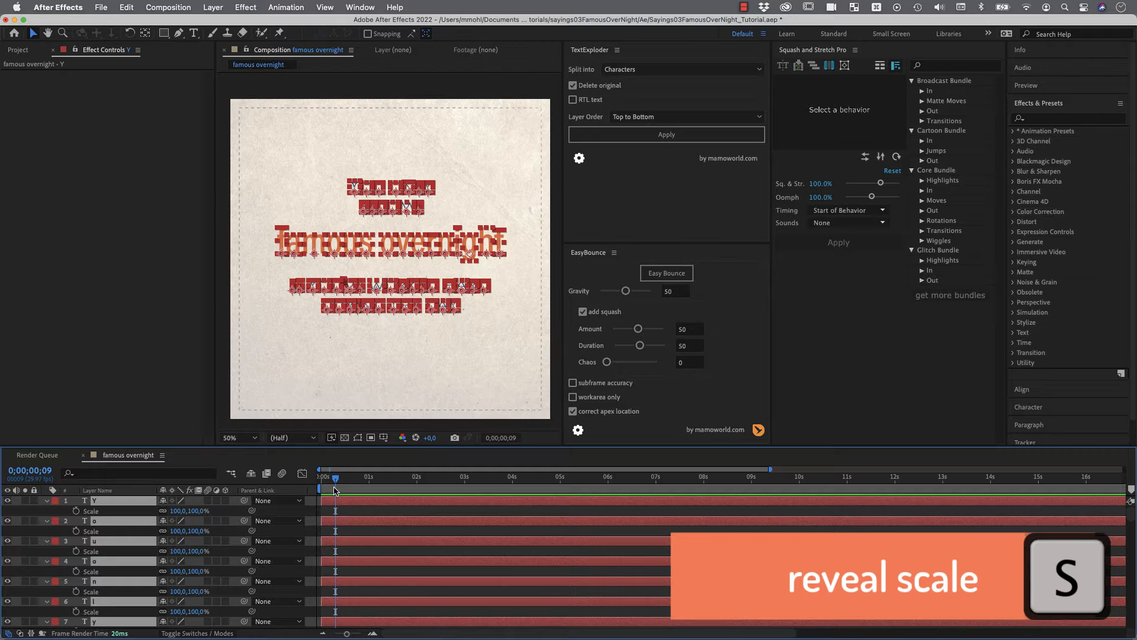
{"action": "key", "text": "t"}
{"action": "key", "text": "shift+s"}
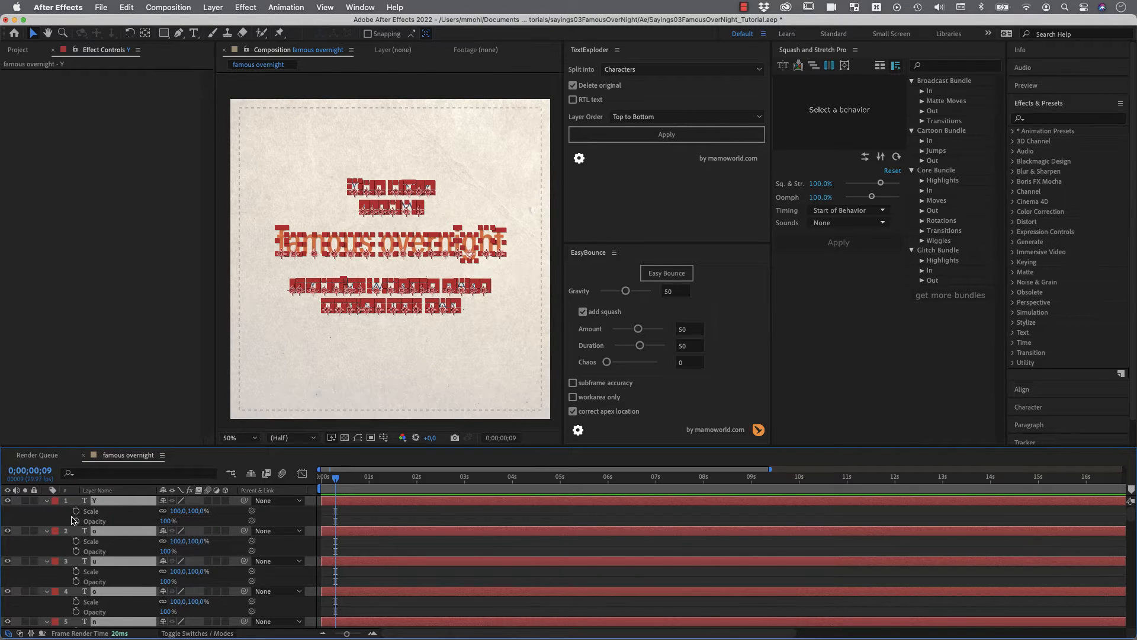
{"action": "key", "text": "alt+shift+s"}
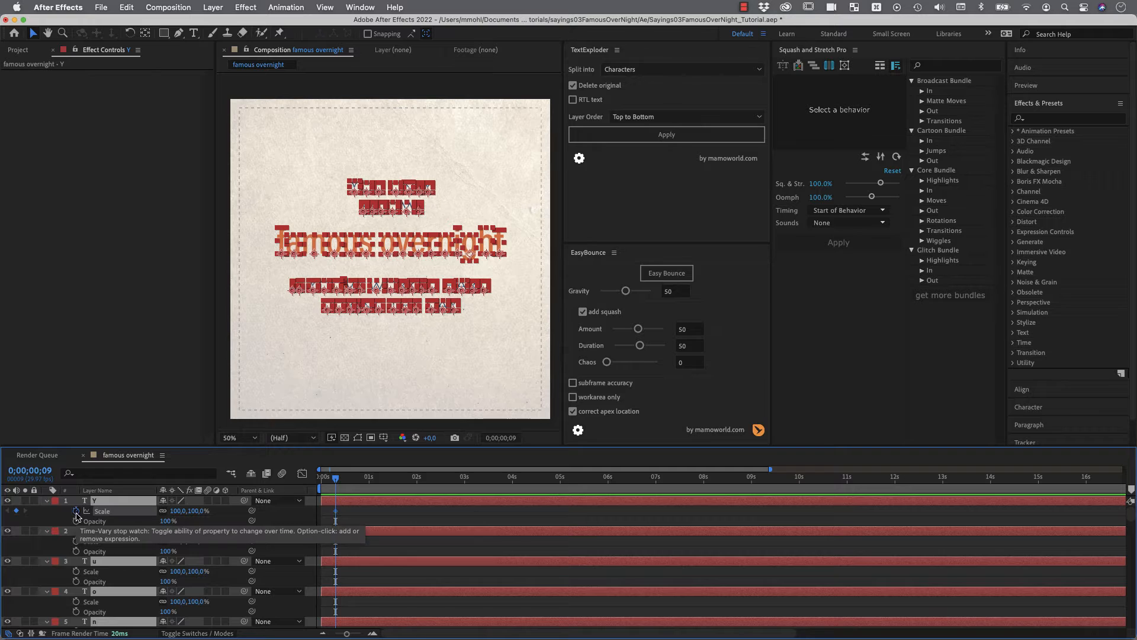
{"action": "key", "text": "alt+shift+t"}
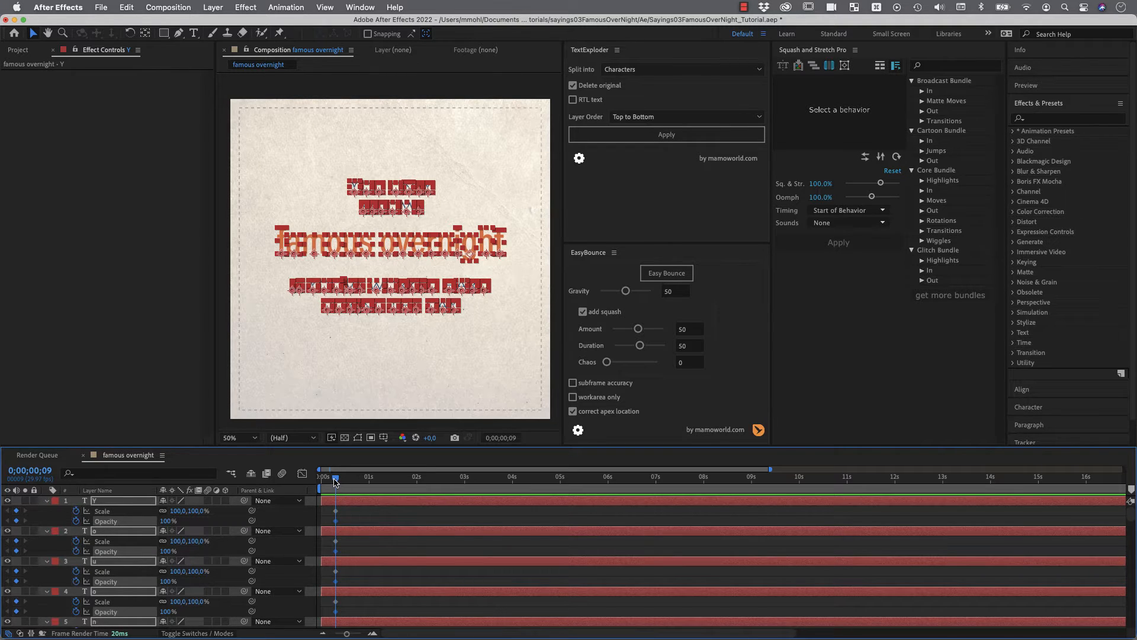
Step: At 0;00;00;00, set the letter layers' Opacity to 0% and their Scale to 100, 80%
{"action": "left_click_drag", "start_coordinate": [335, 479], "coordinate": [311, 484]}
{"action": "left_click_drag", "start_coordinate": [167, 521], "coordinate": [103, 523]}
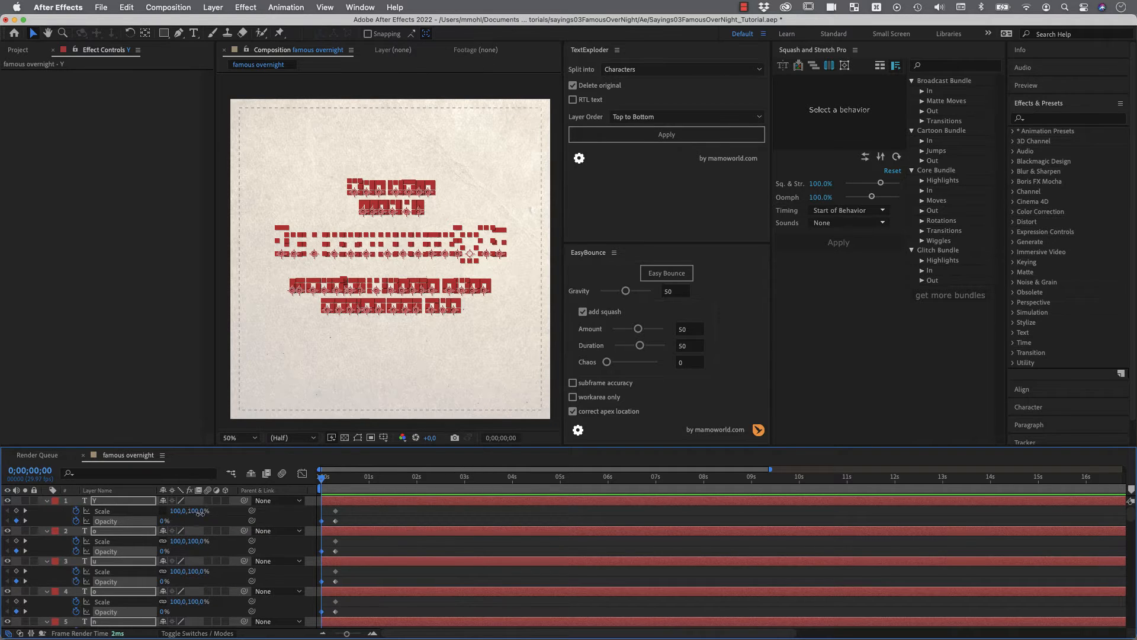
{"action": "left_click_drag", "start_coordinate": [195, 511], "coordinate": [193, 518]}
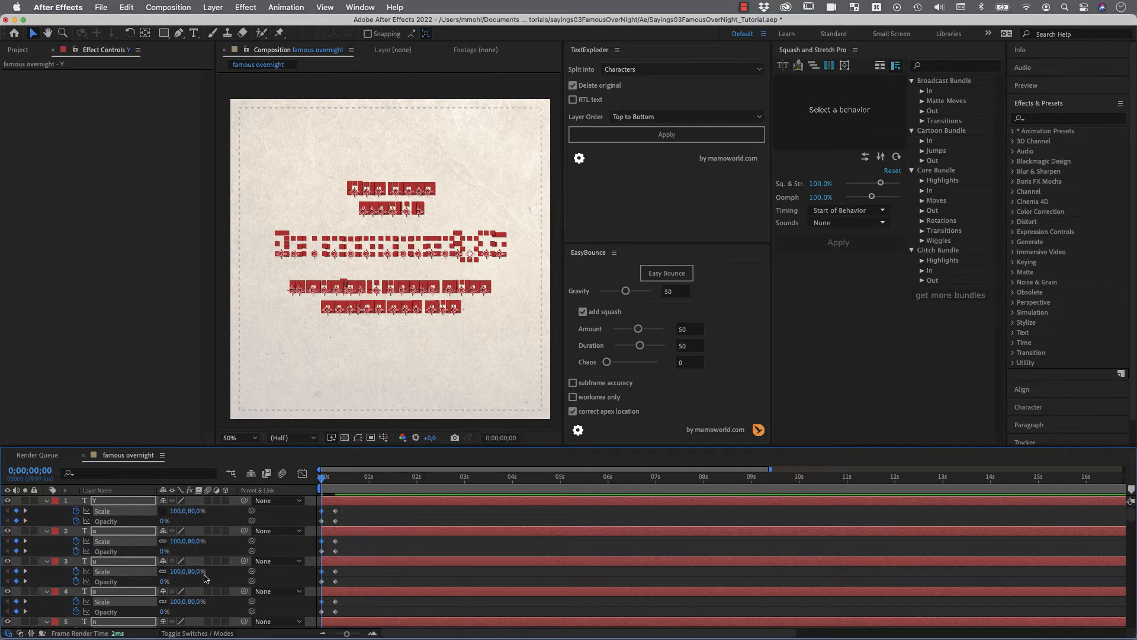
Step: Apply Easy Ease In to the ending Scale and Opacity keyframes of all letter layers
{"action": "left_click_drag", "start_coordinate": [356, 510], "coordinate": [340, 539]}
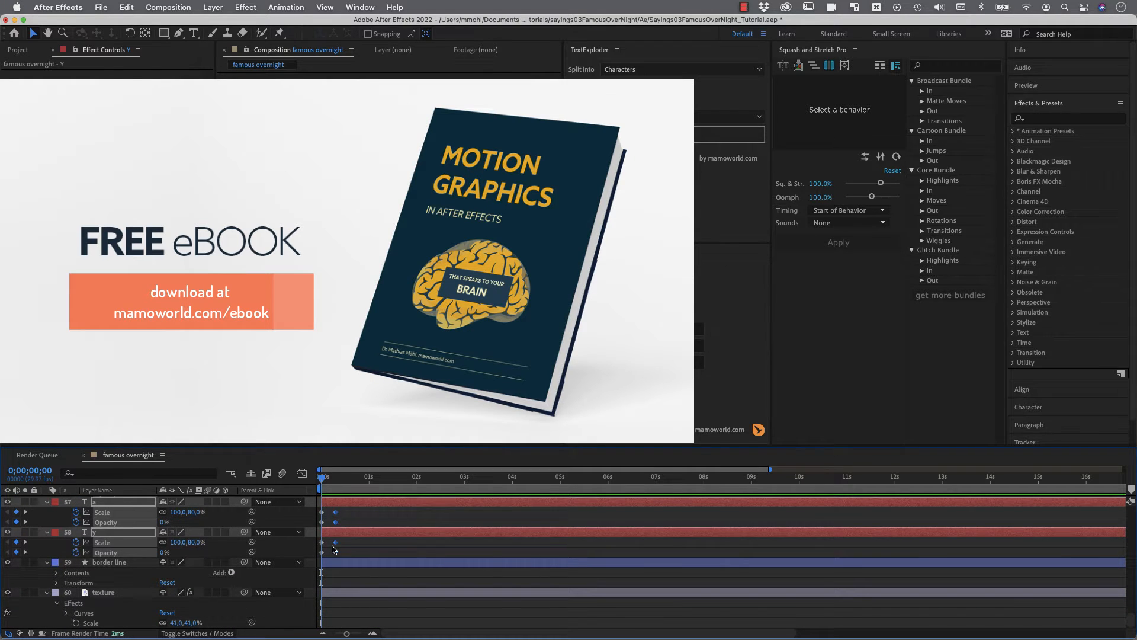
{"action": "right_click", "coordinate": [337, 547]}
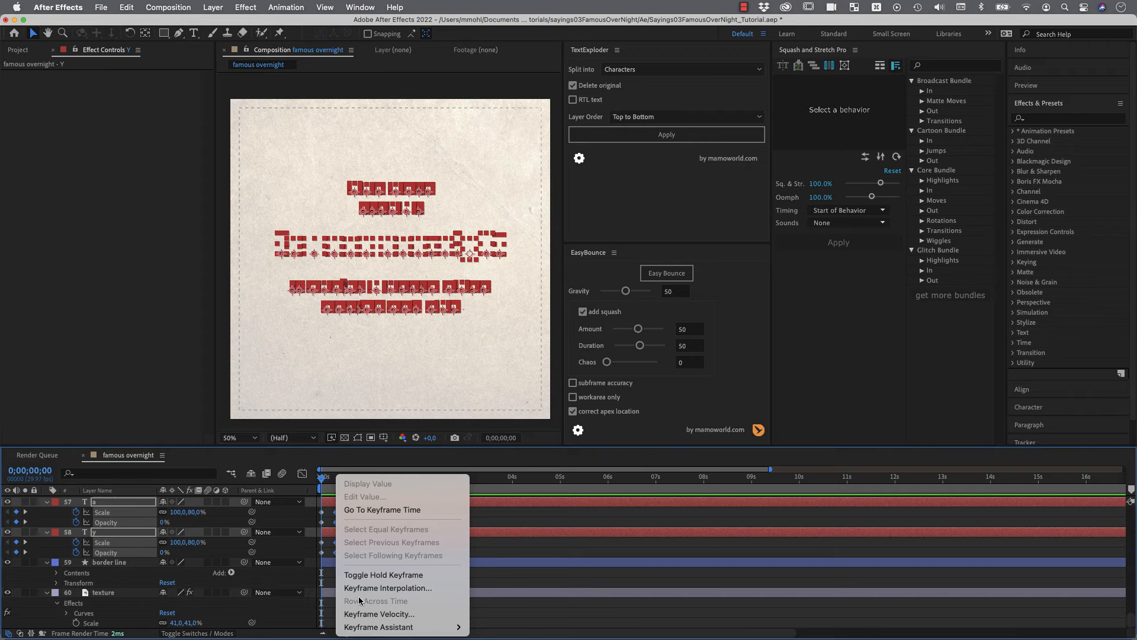
{"action": "mouse_move", "coordinate": [370, 625]}
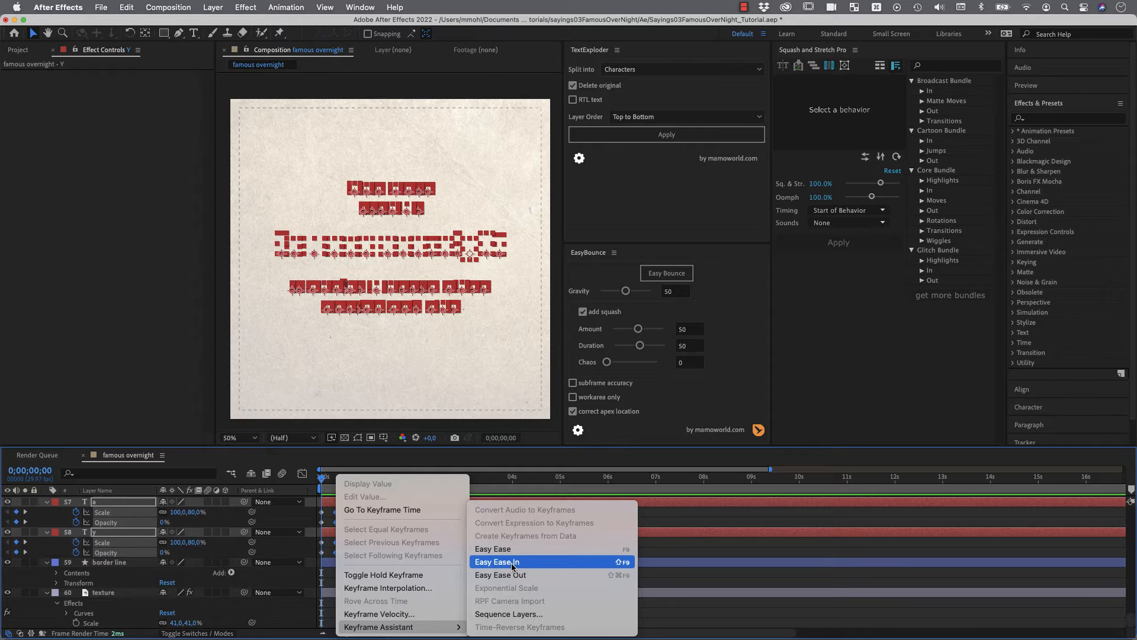
{"action": "left_click", "coordinate": [513, 567]}
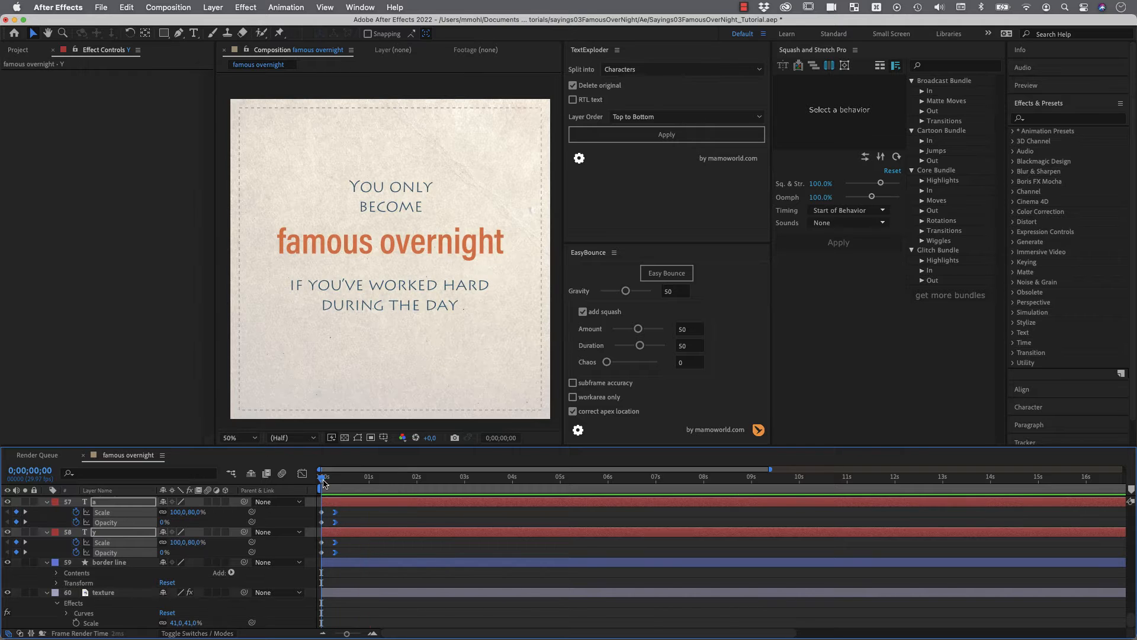
Step: Play the letter animation from the start and collapse the keyframed properties of all letter layers
{"action": "mouse_move", "coordinate": [324, 483]}
{"action": "left_mouse_down"}
{"action": "mouse_move", "coordinate": [342, 486]}
{"action": "mouse_move", "coordinate": [324, 487]}
{"action": "left_mouse_up"}
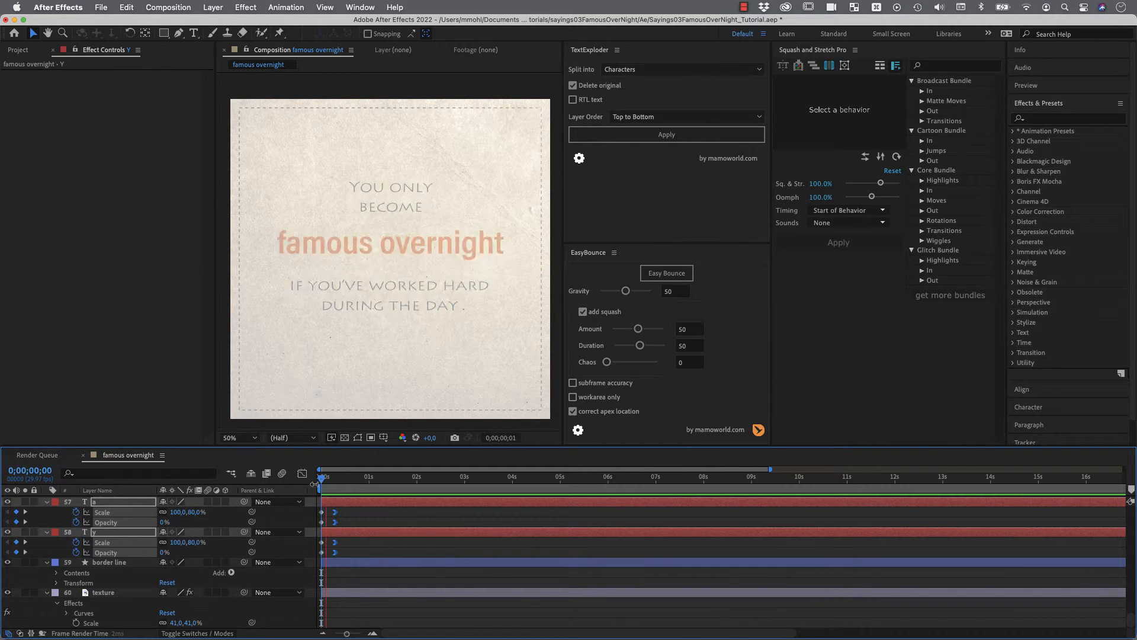
{"action": "key", "text": "space"}
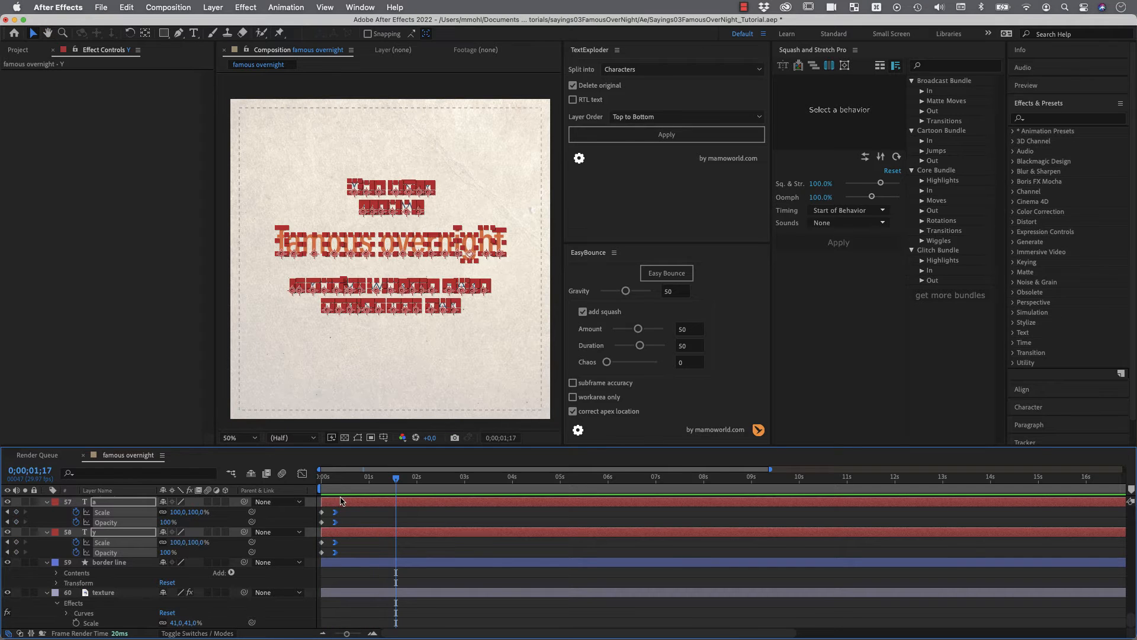
{"action": "scroll", "coordinate": [179, 542], "scroll_direction": "up", "scroll_amount": 20}
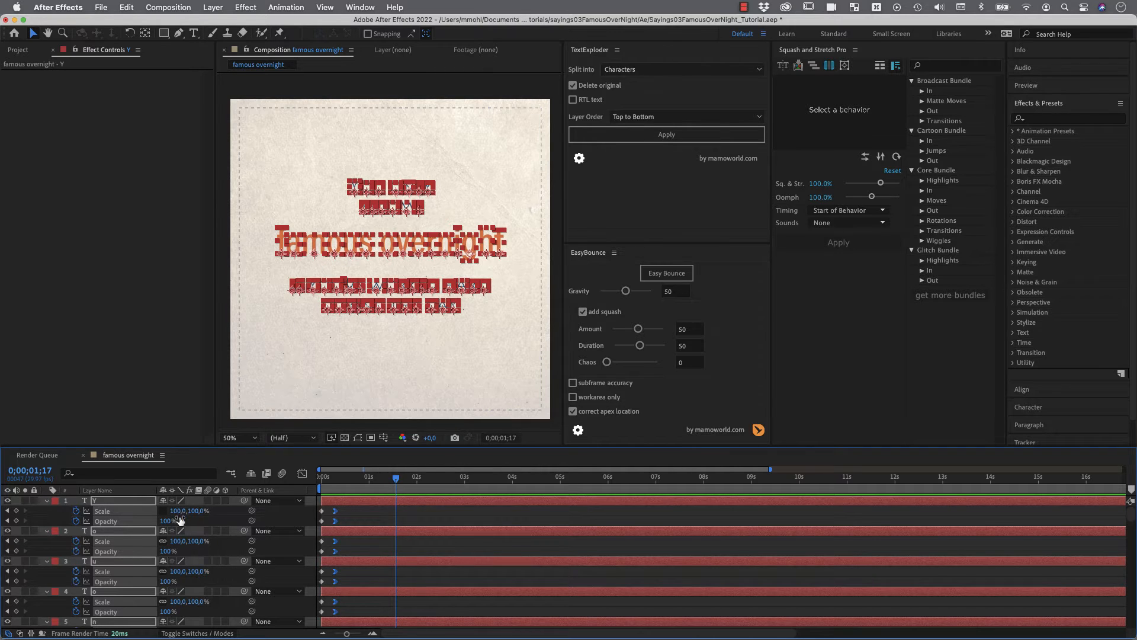
{"action": "key", "text": "u"}
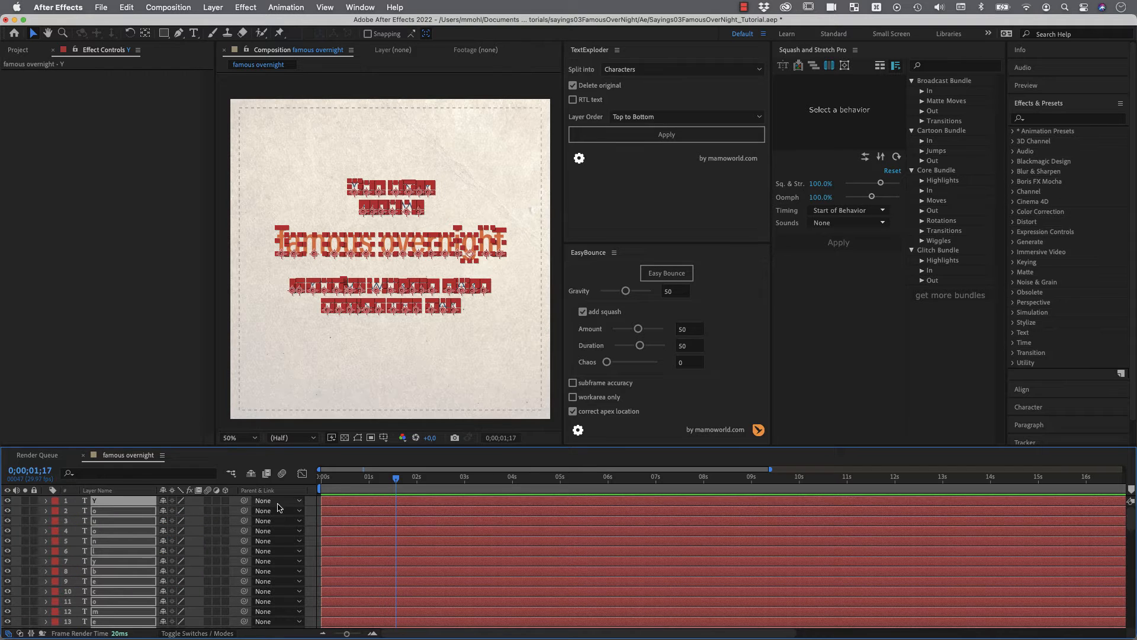
Step: Shift only the first letter layer, Y, to start at 0;00;03;00 and move the current time there
{"action": "left_click", "coordinate": [310, 501]}
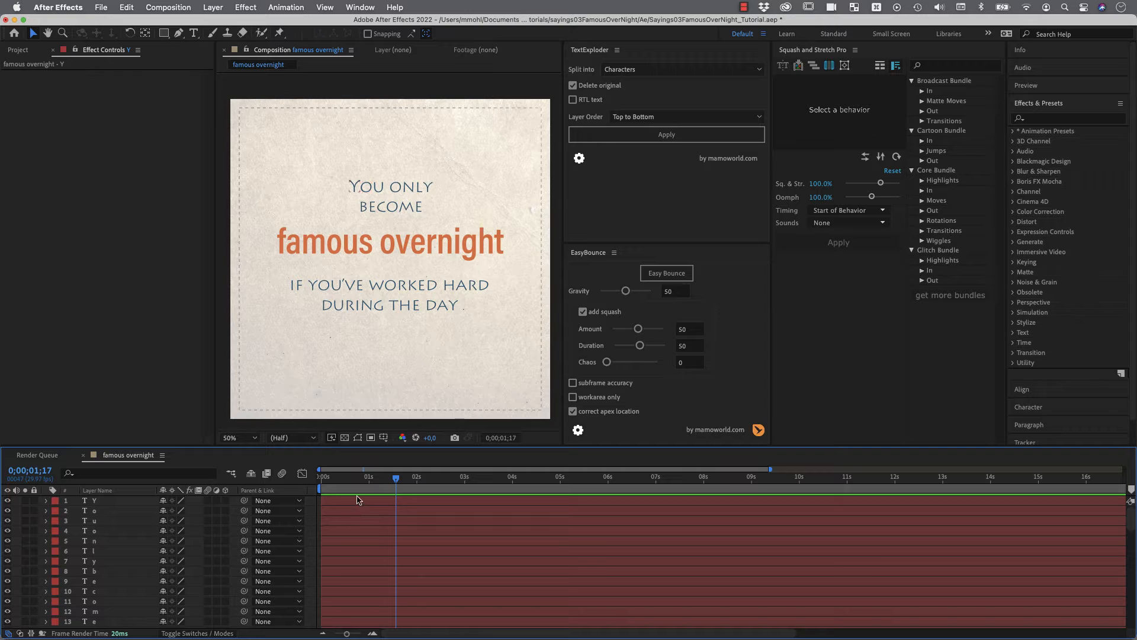
{"action": "left_click_drag", "start_coordinate": [335, 504], "coordinate": [478, 506]}
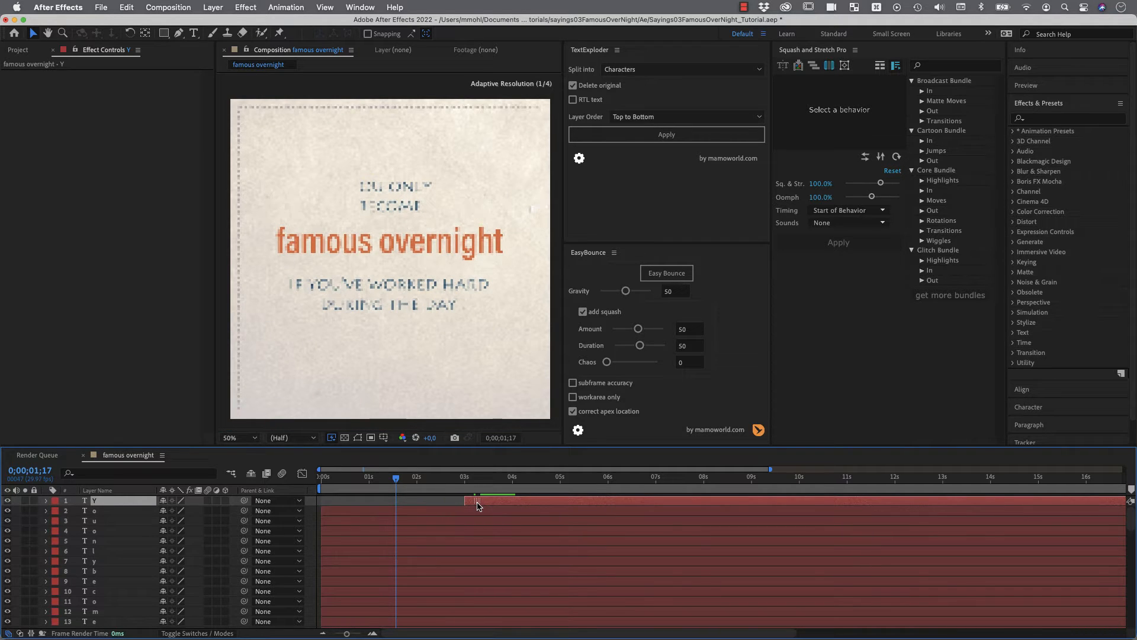
{"action": "left_click_drag", "start_coordinate": [396, 479], "coordinate": [465, 486]}
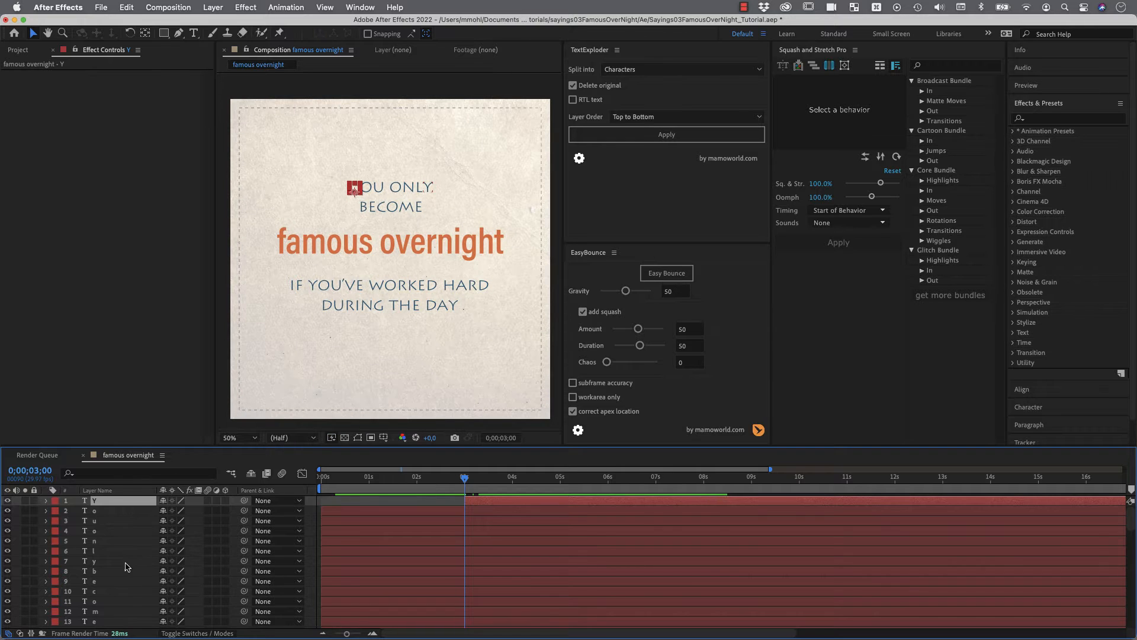
Step: Select all letter layers above the border line layer and open Squash and Stretch's stagger layers options
{"action": "scroll", "coordinate": [125, 566], "scroll_direction": "down", "scroll_amount": 10}
{"action": "left_click", "coordinate": [102, 560], "text": "shift"}
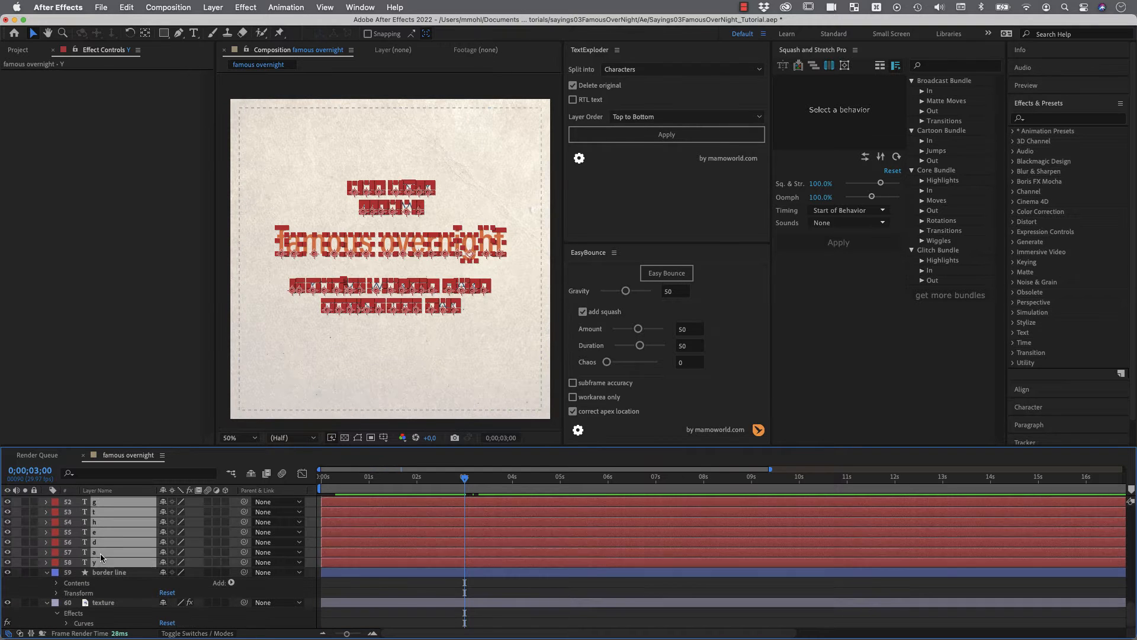
{"action": "scroll", "coordinate": [101, 557], "scroll_direction": "up", "scroll_amount": 15}
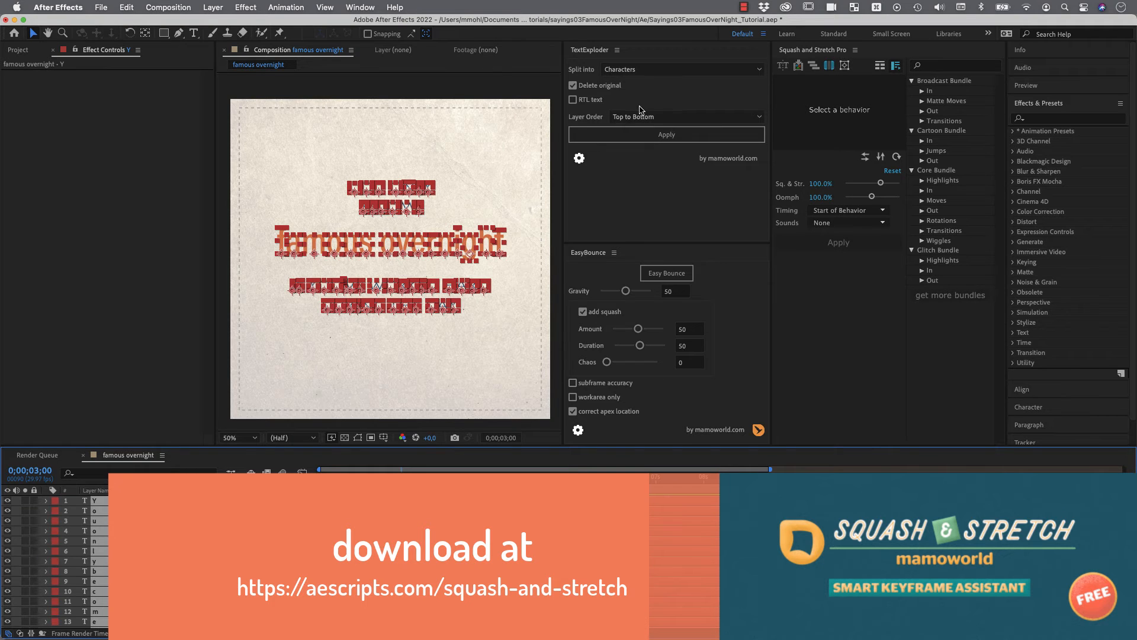
{"action": "left_click", "coordinate": [815, 67]}
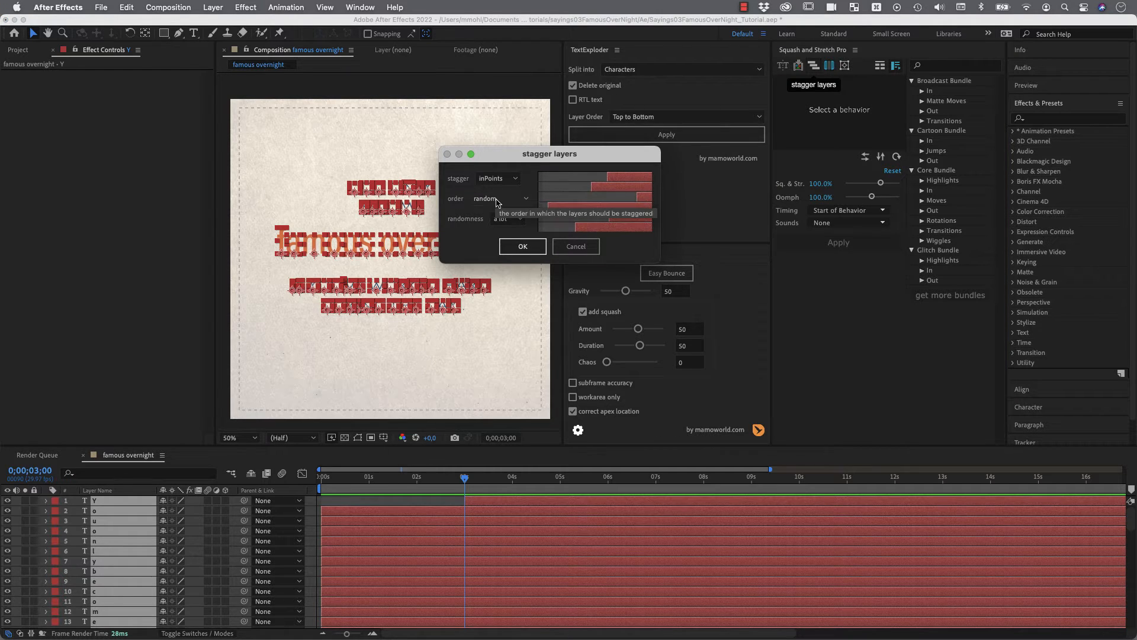
Step: Try staggering the layers' inPoints in ascending order with randomness set to none
{"action": "left_click", "coordinate": [502, 219]}
{"action": "left_click", "coordinate": [504, 233]}
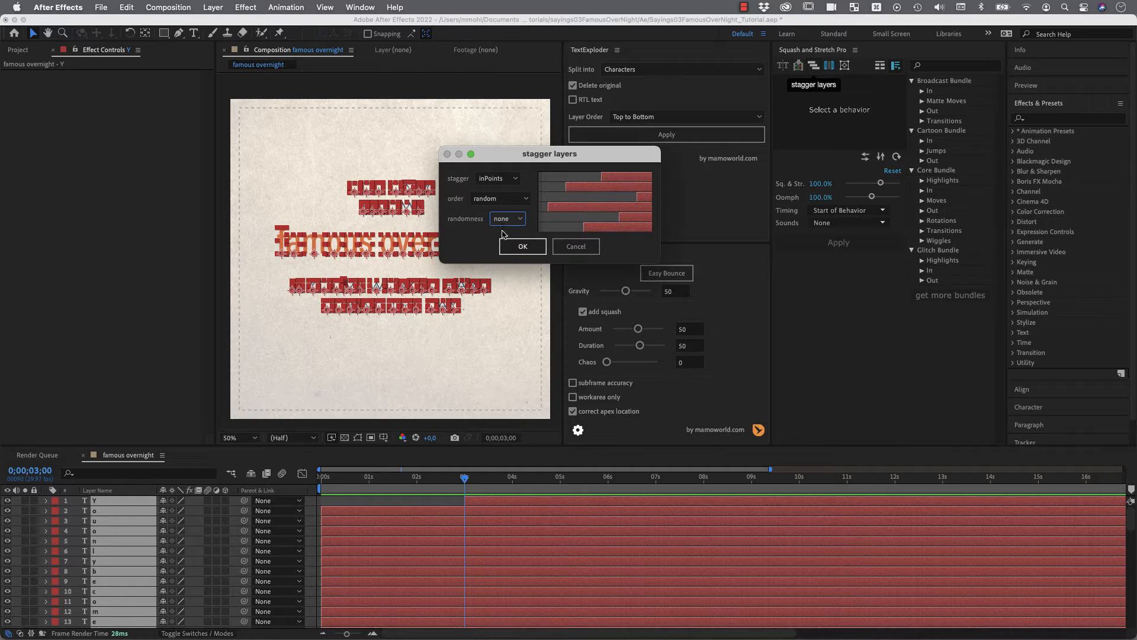
{"action": "left_click", "coordinate": [501, 202]}
{"action": "left_click", "coordinate": [495, 212]}
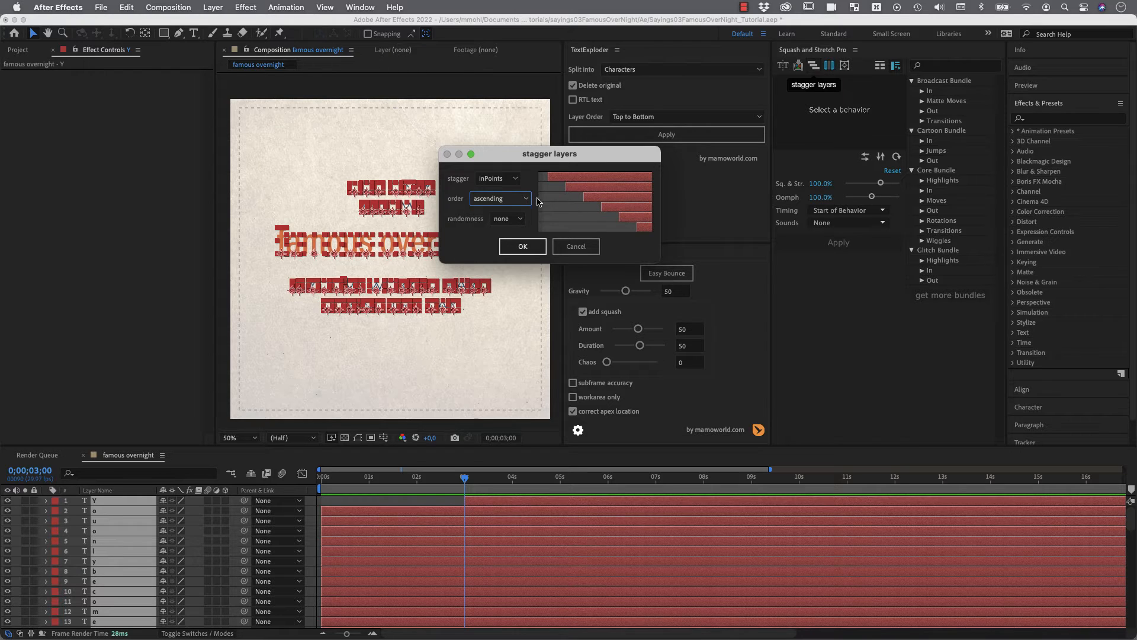
Step: Stagger the letter layers' inPoints in random order with randomness set to a lot
{"action": "left_click", "coordinate": [507, 205]}
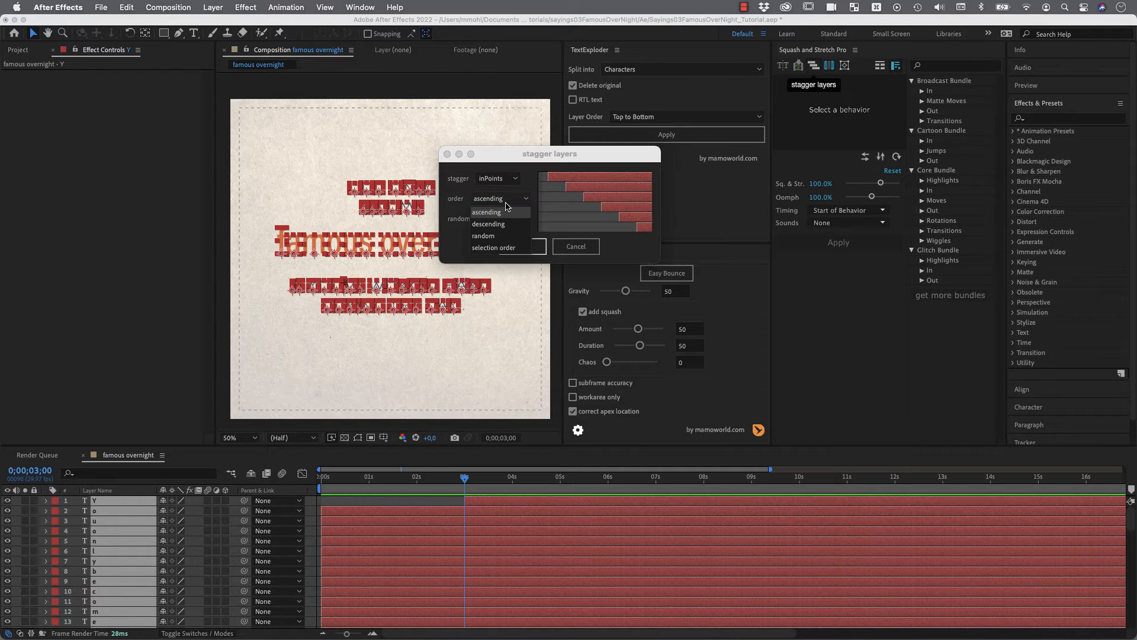
{"action": "left_click", "coordinate": [502, 236]}
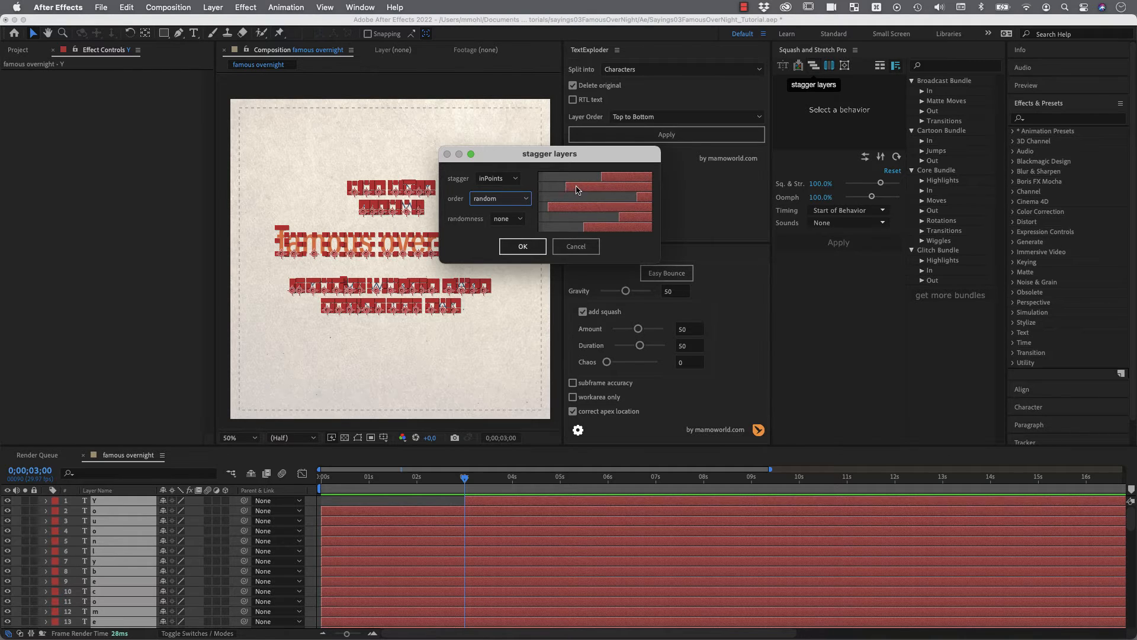
{"action": "left_click", "coordinate": [508, 218]}
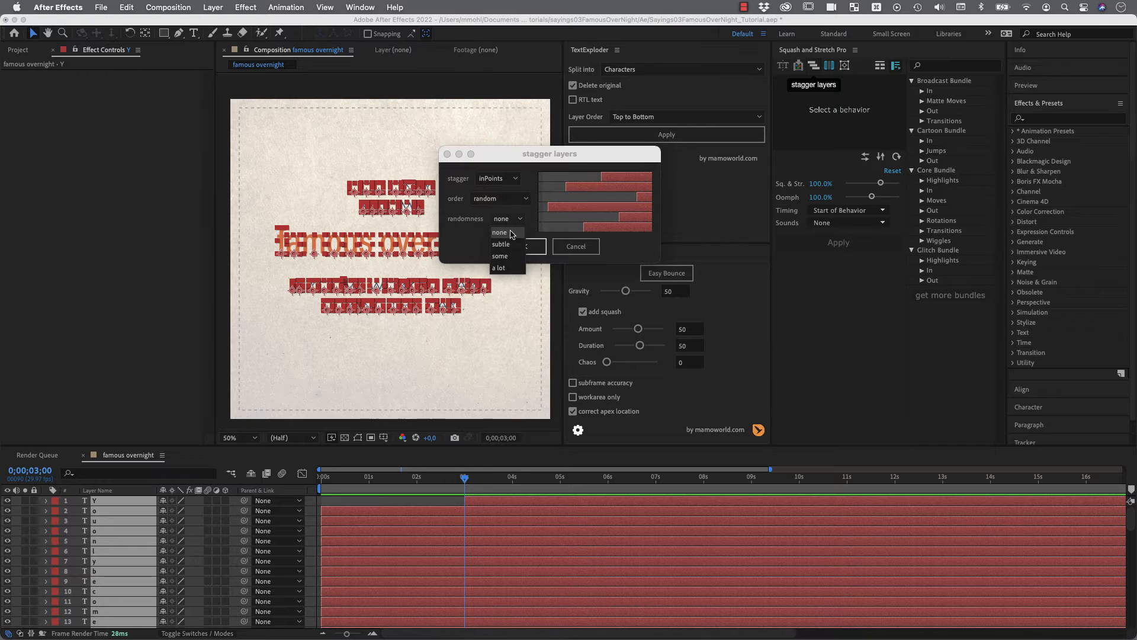
{"action": "left_click", "coordinate": [501, 267]}
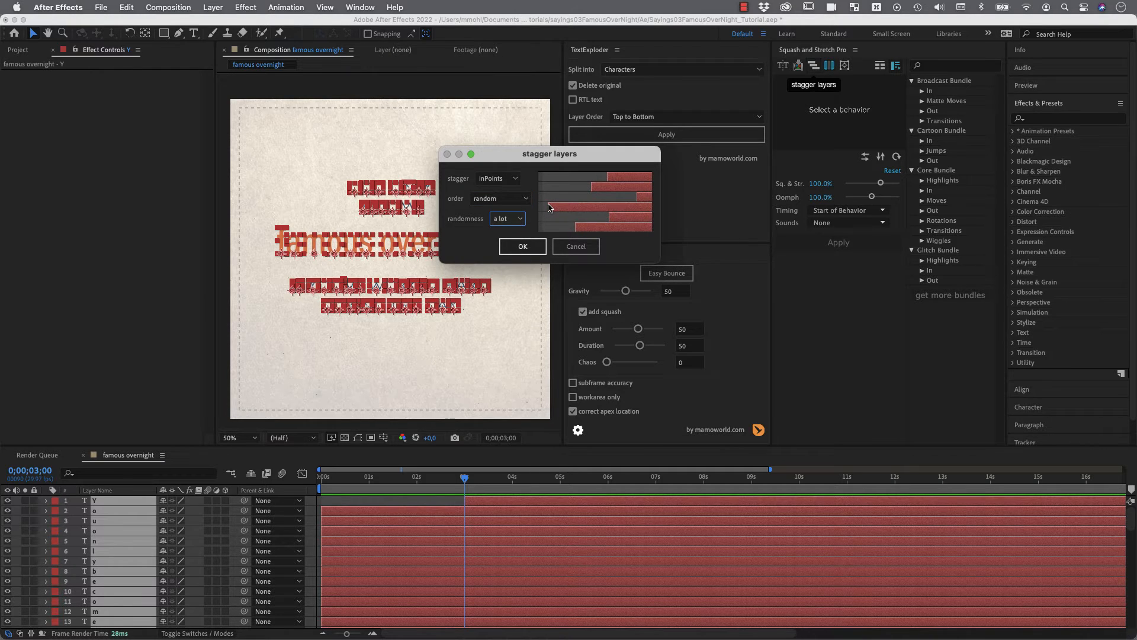
{"action": "left_click", "coordinate": [522, 247]}
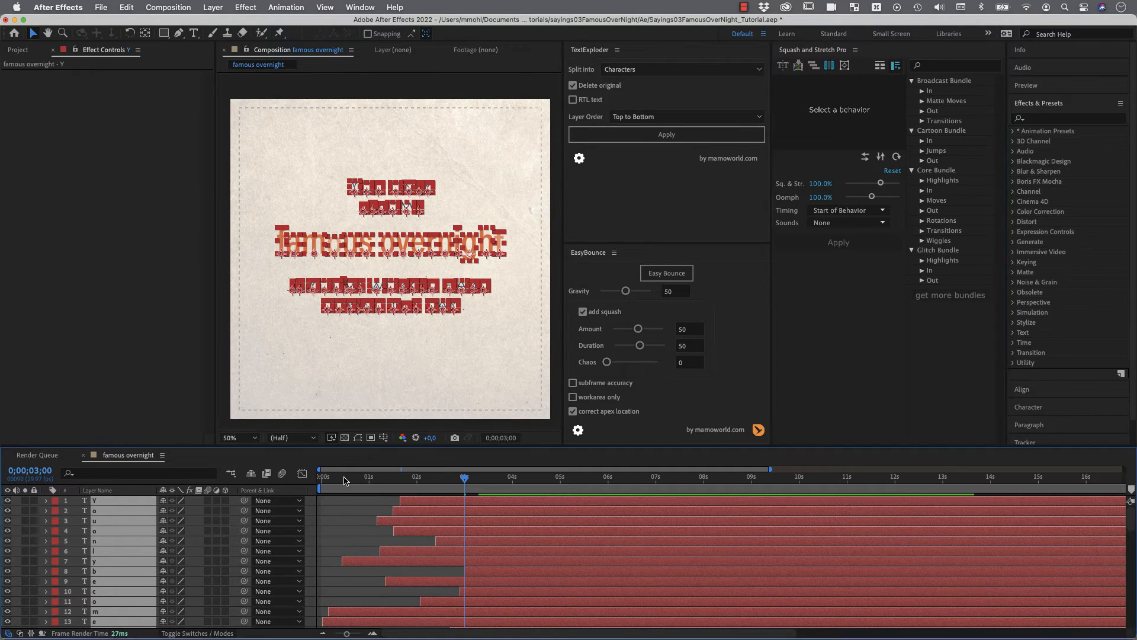
Step: Play the staggered letter animation from the beginning of the composition
{"action": "left_click_drag", "start_coordinate": [332, 477], "coordinate": [307, 480]}
{"action": "key", "text": "space"}
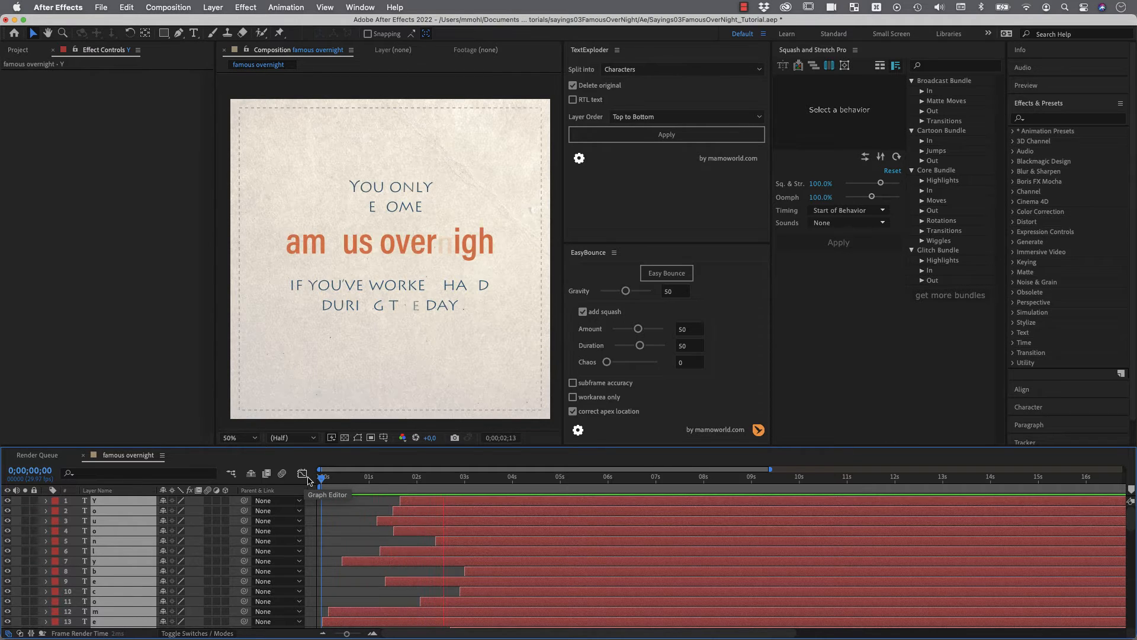
{"action": "key", "text": "space"}
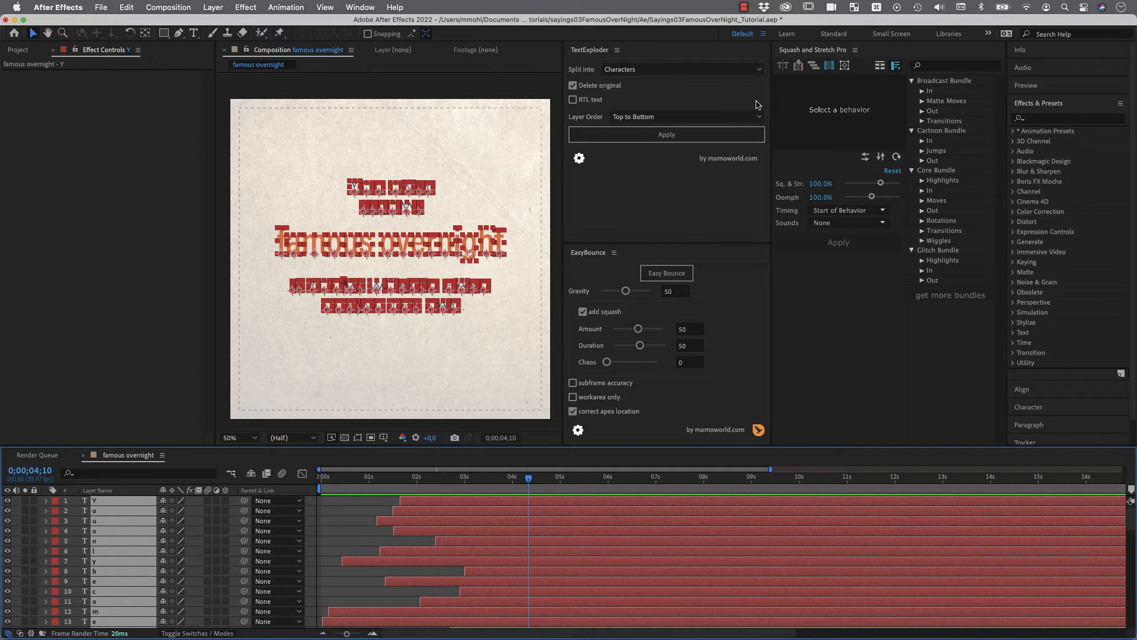
Step: Stagger the letter layers again with the same random settings and preview the new order from the start
{"action": "left_click", "coordinate": [815, 69]}
{"action": "left_click", "coordinate": [815, 69]}
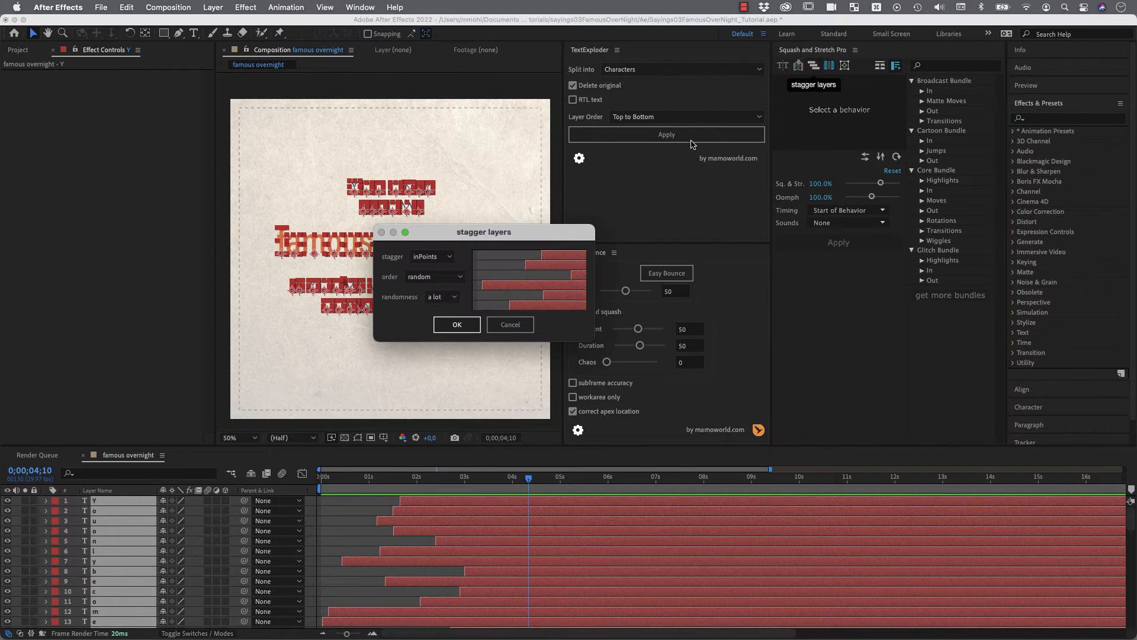
{"action": "left_click", "coordinate": [468, 323]}
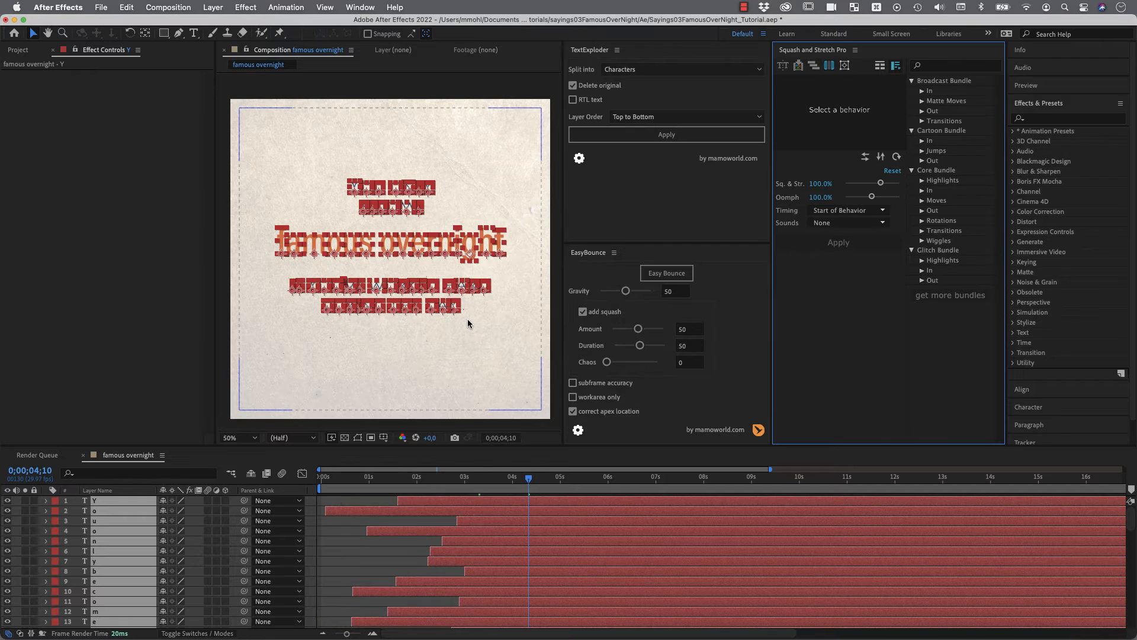
{"action": "key", "text": "Home"}
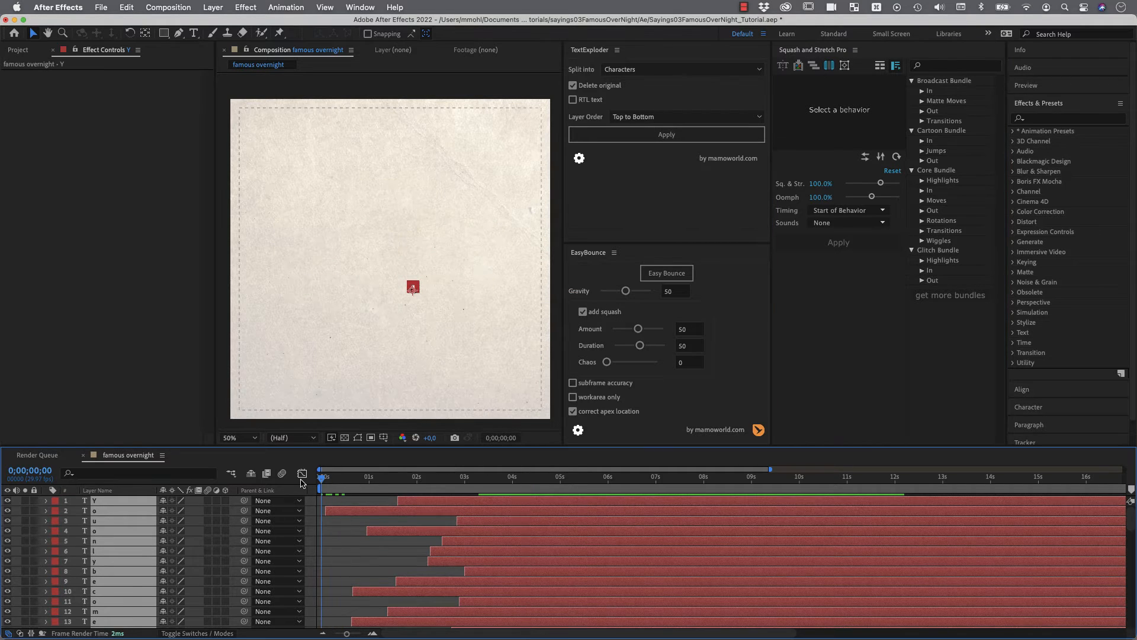
{"action": "key", "text": "space"}
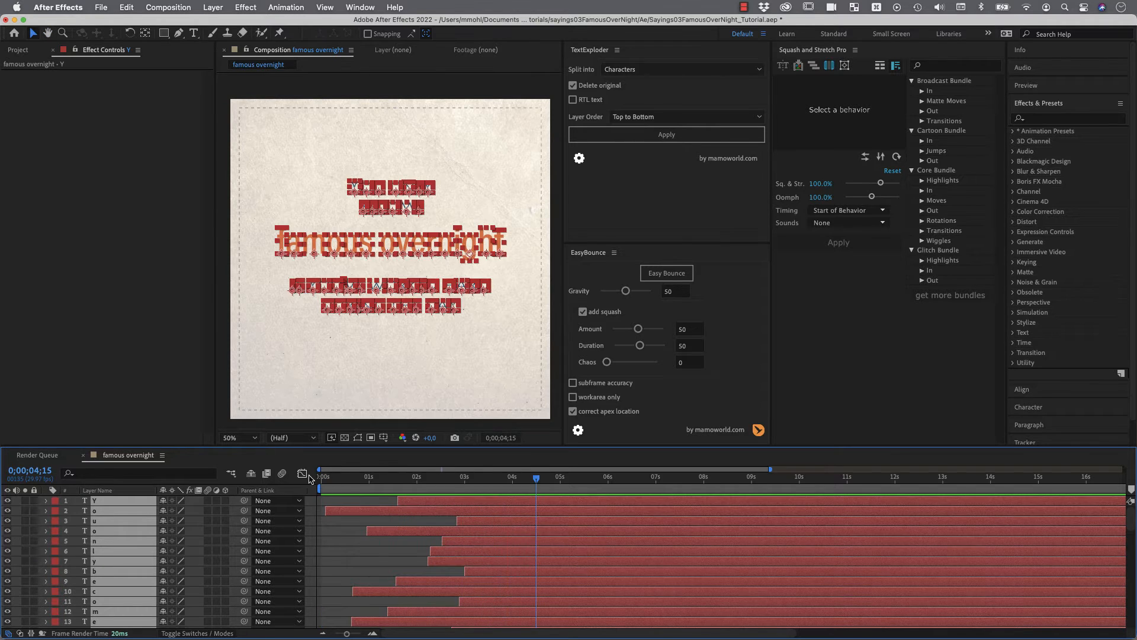
Step: Lock the border line and texture layers so they cannot be selected in the composition
{"action": "left_click", "coordinate": [382, 382]}
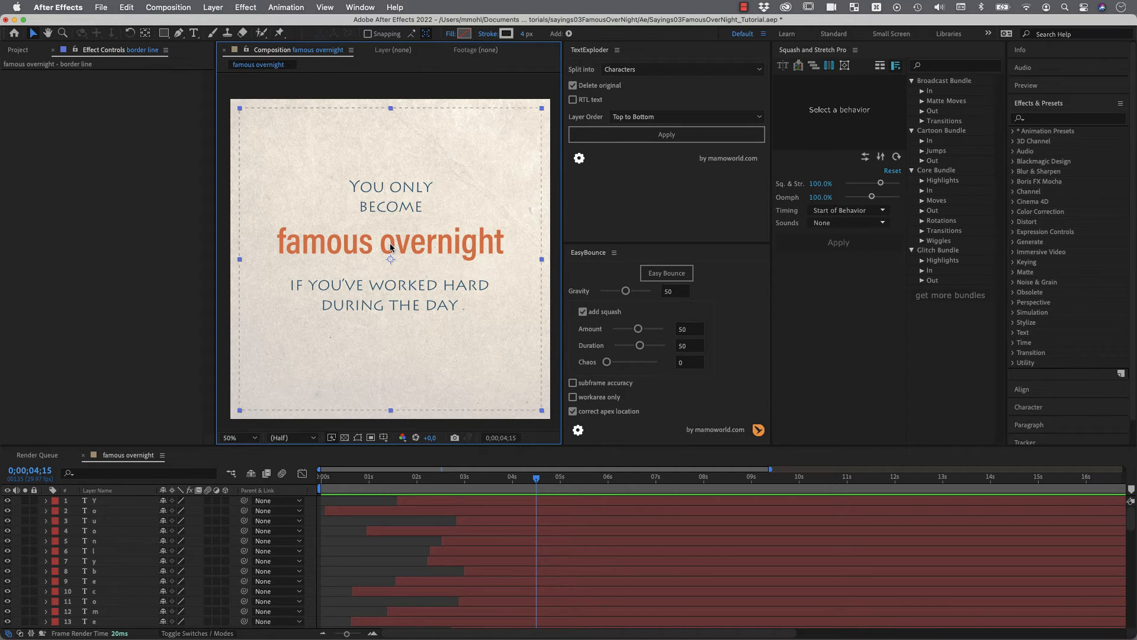
{"action": "scroll", "coordinate": [194, 560], "scroll_direction": "down", "scroll_amount": 15}
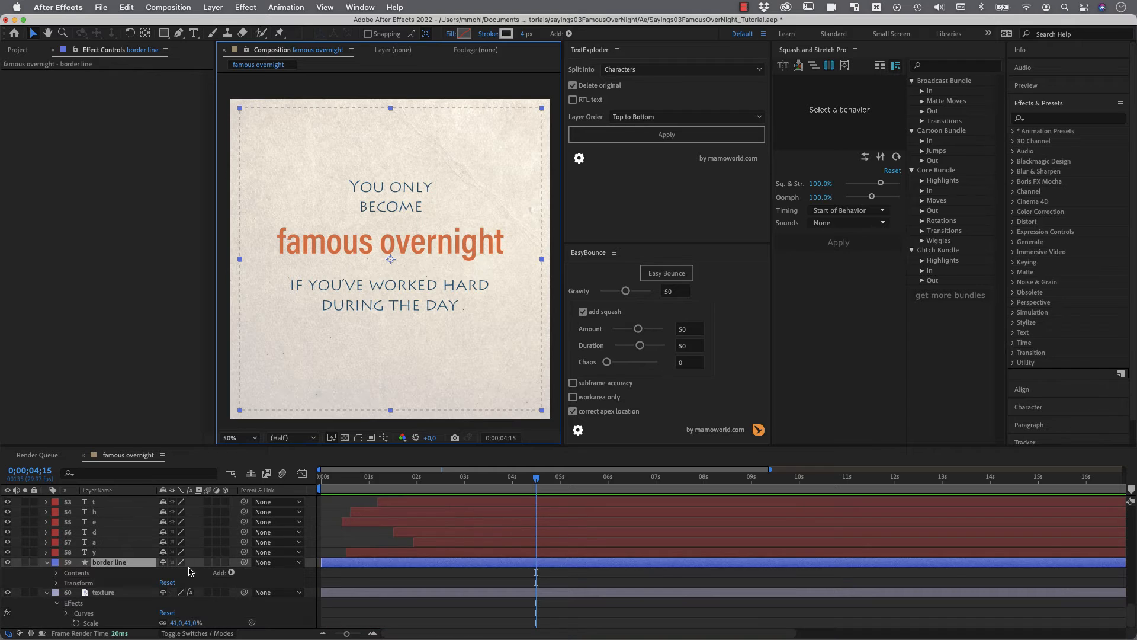
{"action": "left_click", "coordinate": [34, 561]}
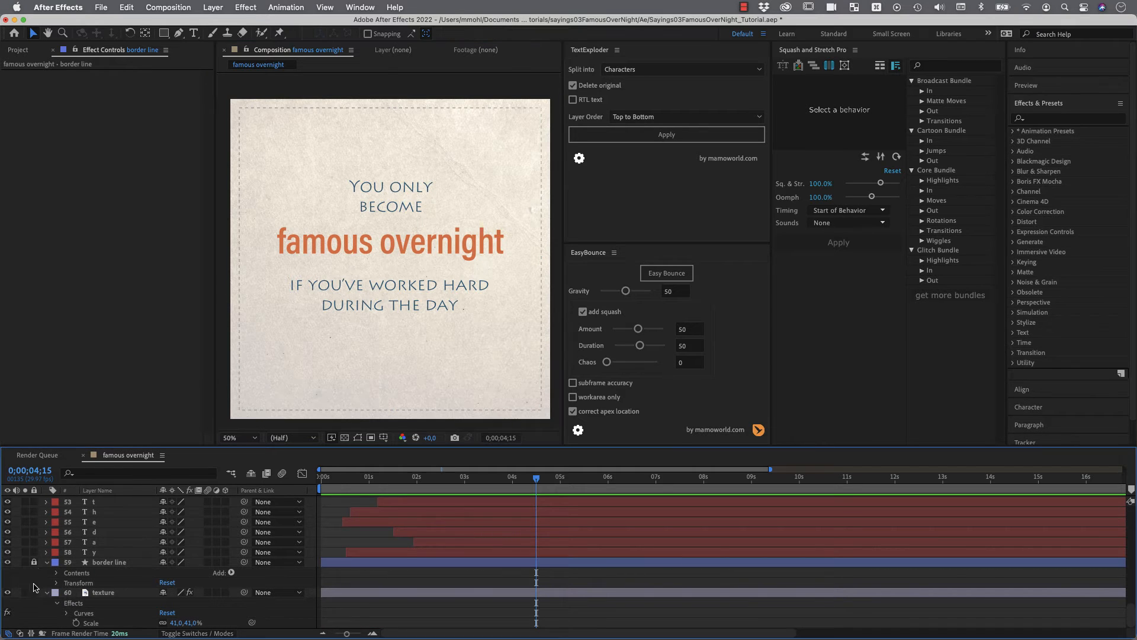
{"action": "left_click", "coordinate": [34, 592]}
Step: Select the first "o" of "overnight" and shift its layer to start at 0;00;00;00
{"action": "left_click", "coordinate": [388, 248]}
{"action": "scroll", "coordinate": [190, 546], "scroll_direction": "up", "scroll_amount": 5}
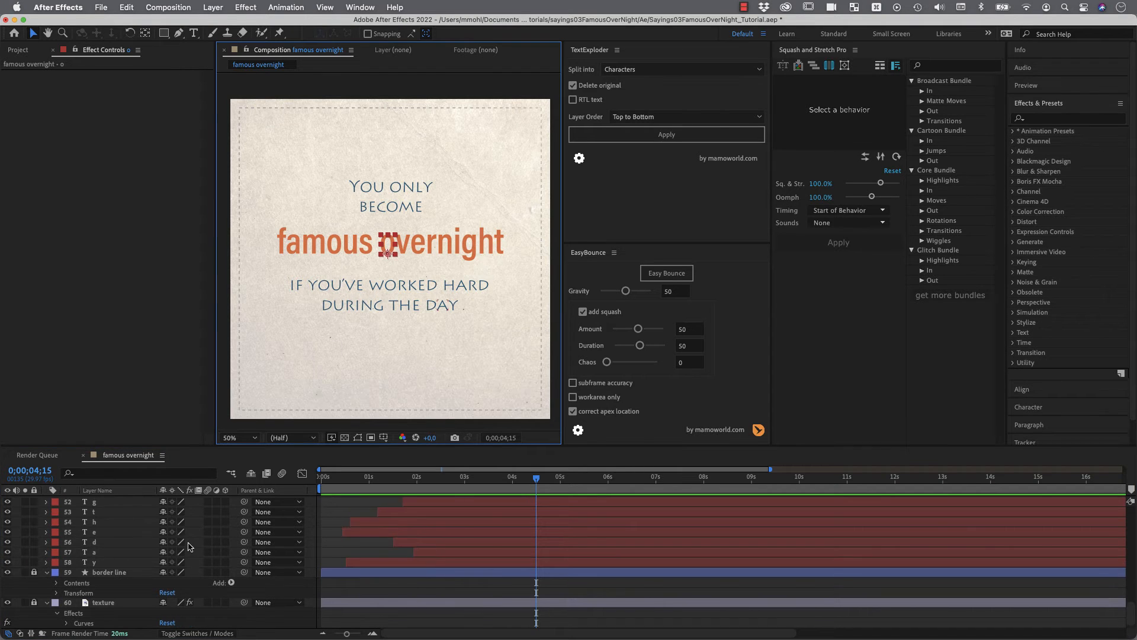
{"action": "scroll", "coordinate": [191, 546], "scroll_direction": "up", "scroll_amount": 8}
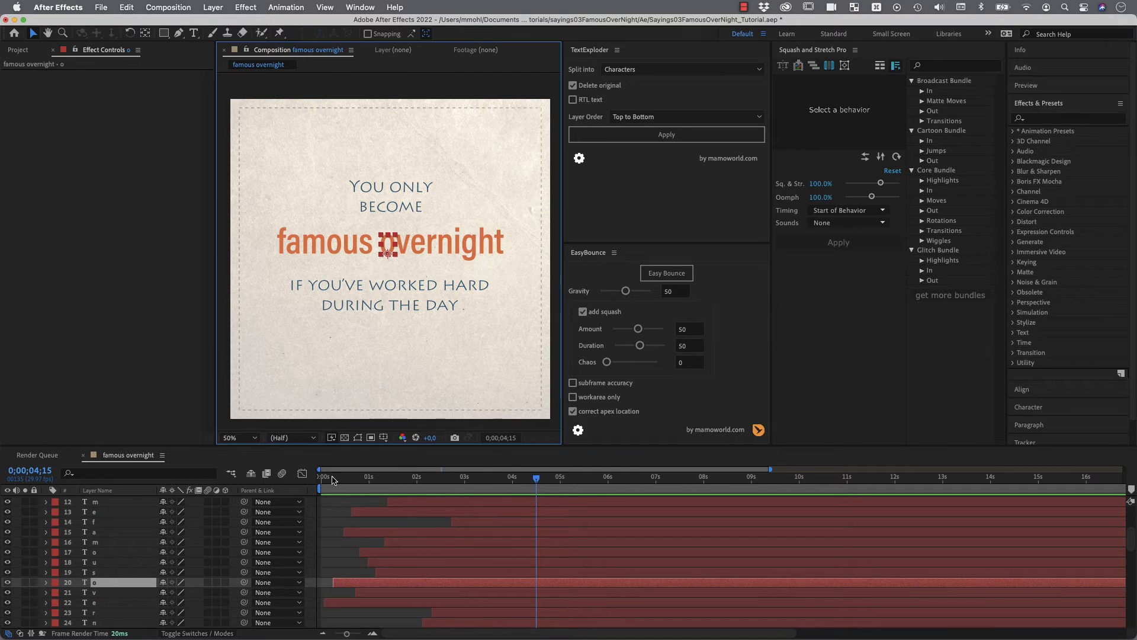
{"action": "left_click_drag", "start_coordinate": [332, 477], "coordinate": [301, 473]}
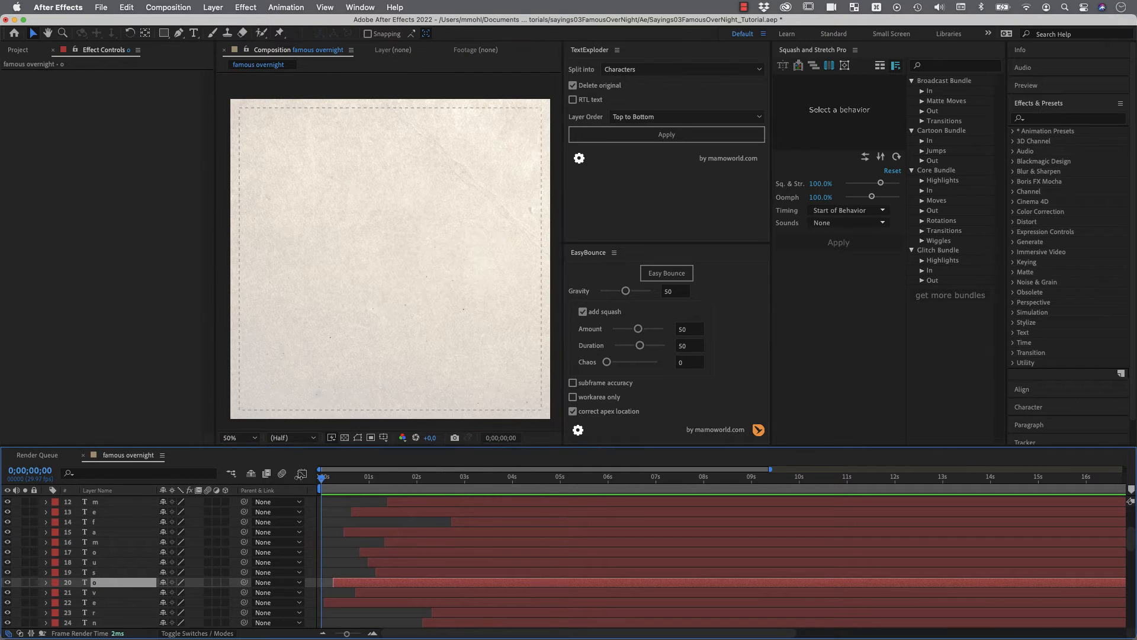
{"action": "left_click_drag", "start_coordinate": [339, 585], "coordinate": [328, 586]}
Step: Set the current time to 0;00;00;03 and reveal the keyframed properties of the selected "o" layer
{"action": "left_click", "coordinate": [328, 483]}
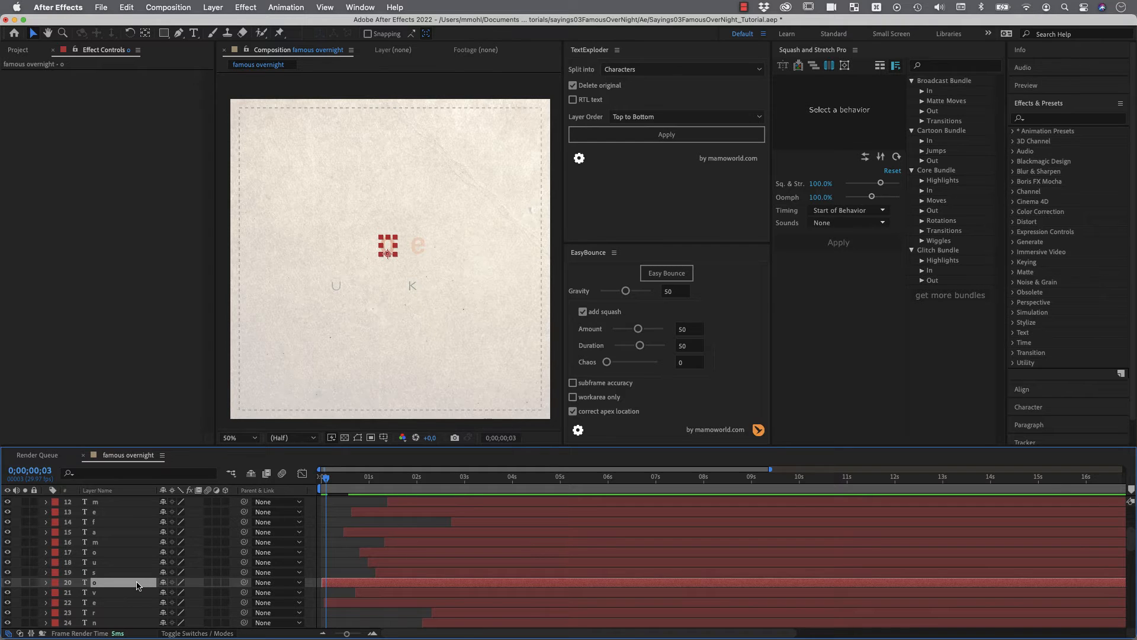
{"action": "key", "text": "u"}
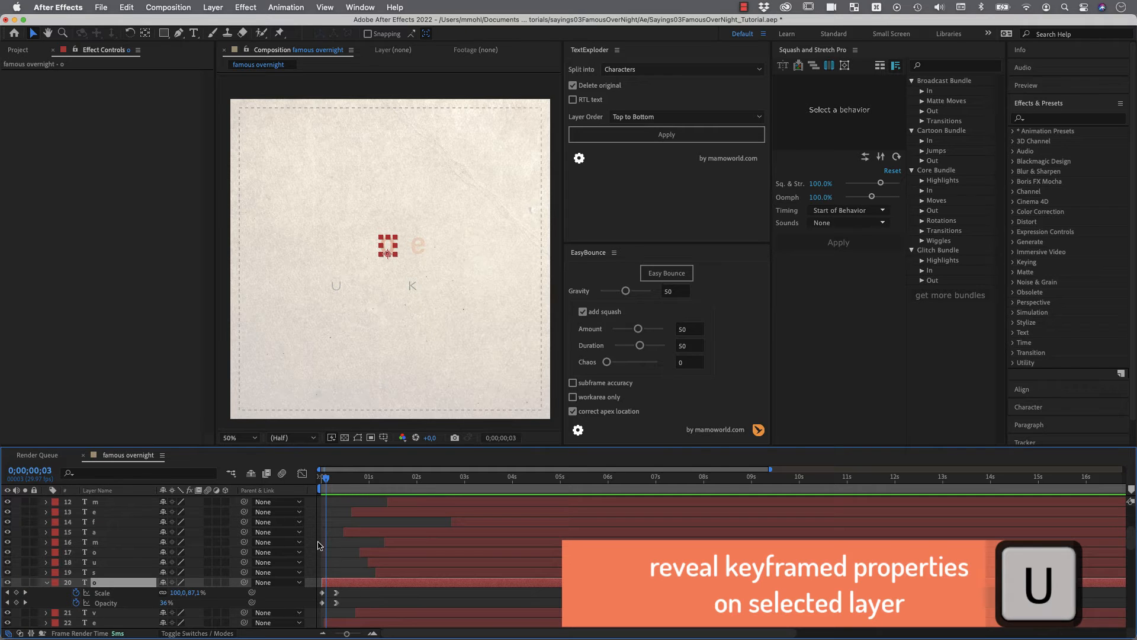
Step: Remove the Scale and Opacity keyframes from the "o" layer at 0;00;00;27, keeping both values at 100%
{"action": "left_click_drag", "start_coordinate": [329, 478], "coordinate": [364, 484]}
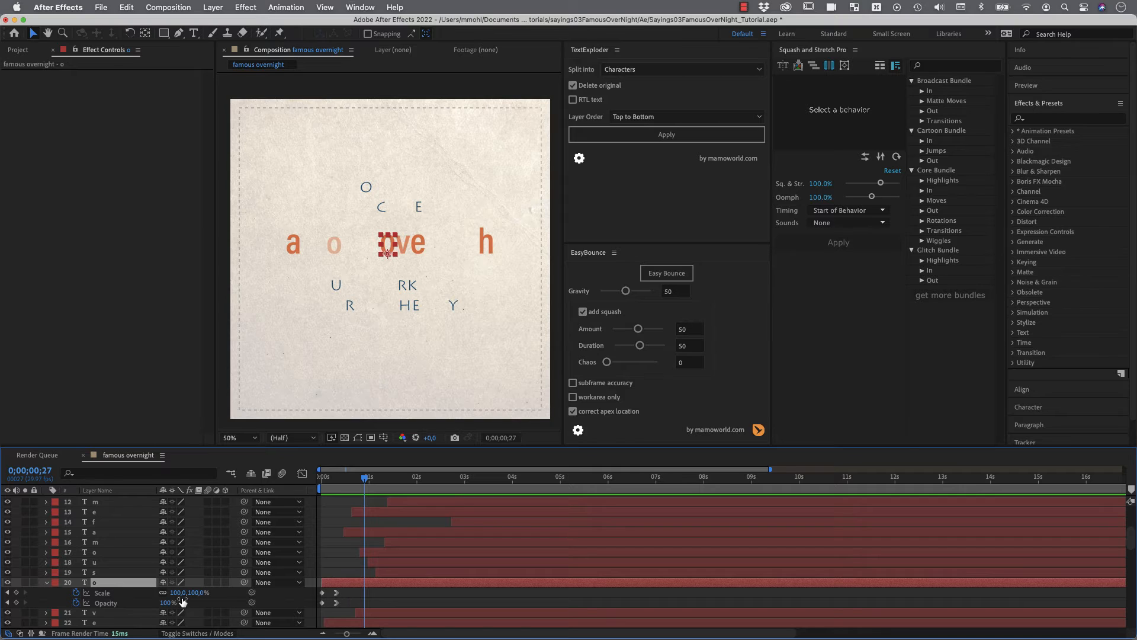
{"action": "left_click", "coordinate": [76, 593]}
{"action": "left_click", "coordinate": [76, 602]}
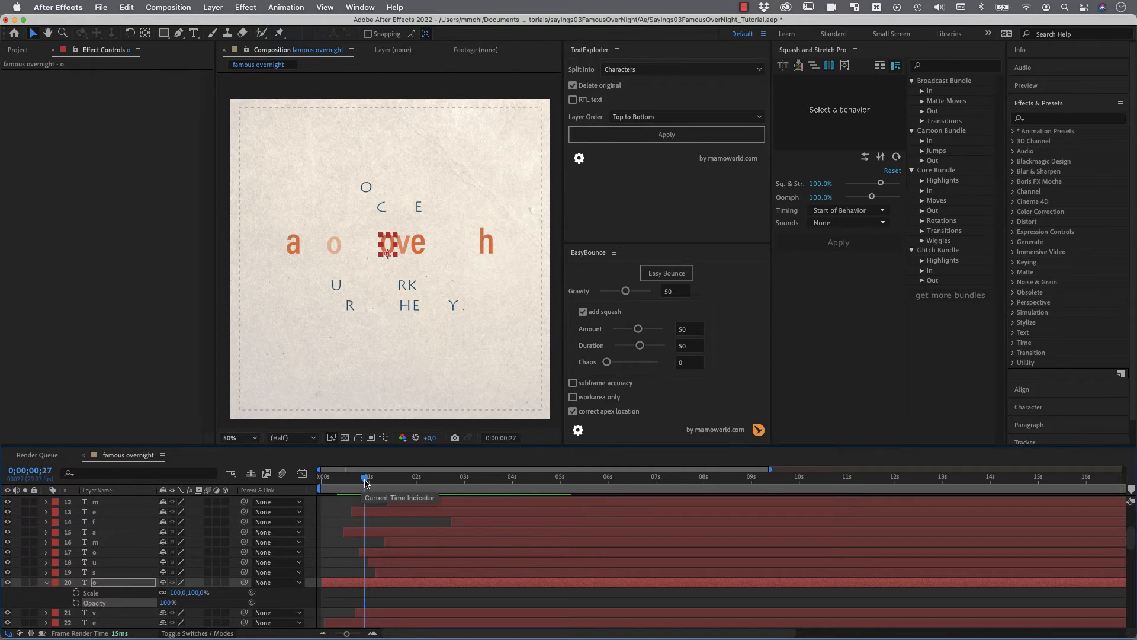
Step: At 0;00;00;01, move the "o" onto the empty upper-left paper area and centre its anchor point with the Pan Behind tool
{"action": "key", "text": "Home"}
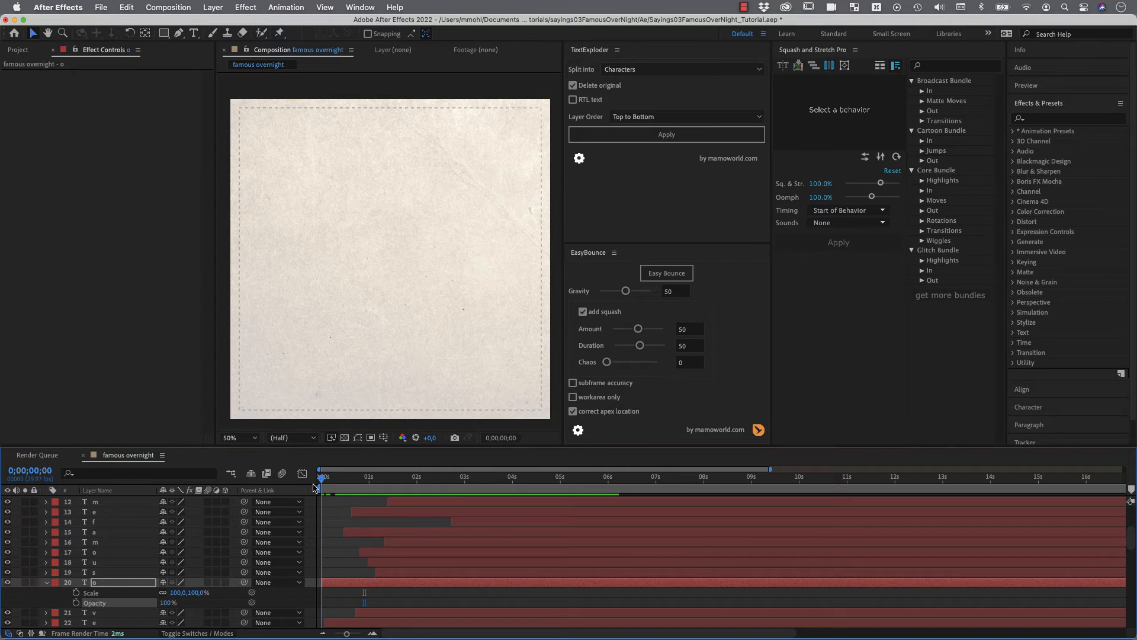
{"action": "key", "text": "Page_Down"}
{"action": "left_click_drag", "start_coordinate": [386, 242], "coordinate": [281, 98]}
{"action": "left_click_drag", "start_coordinate": [275, 96], "coordinate": [285, 166]}
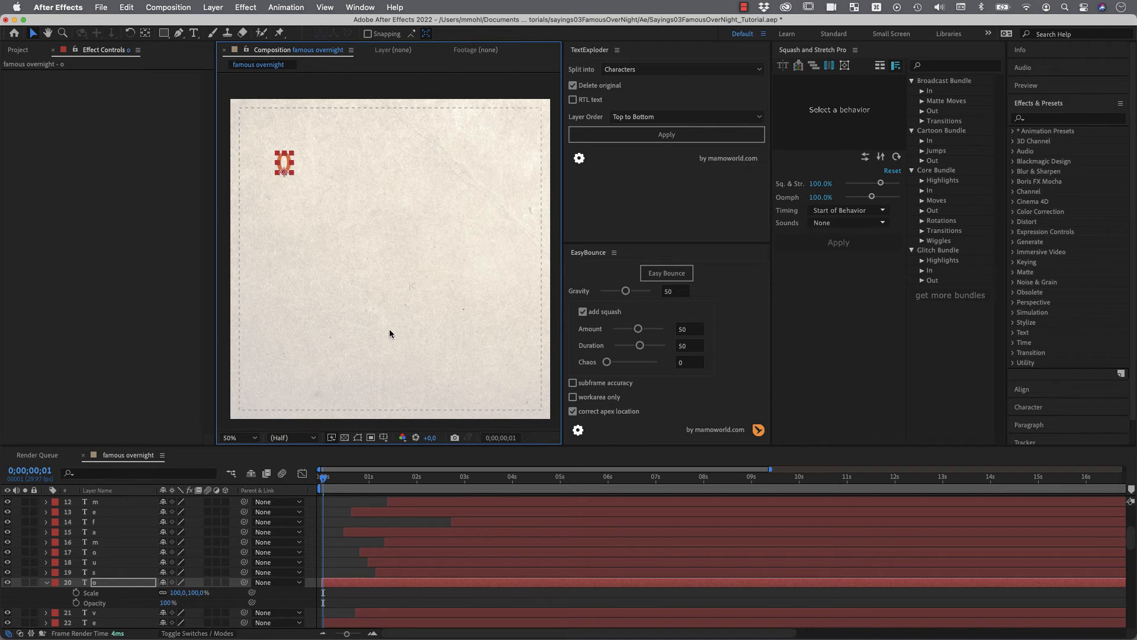
{"action": "left_click", "coordinate": [145, 32]}
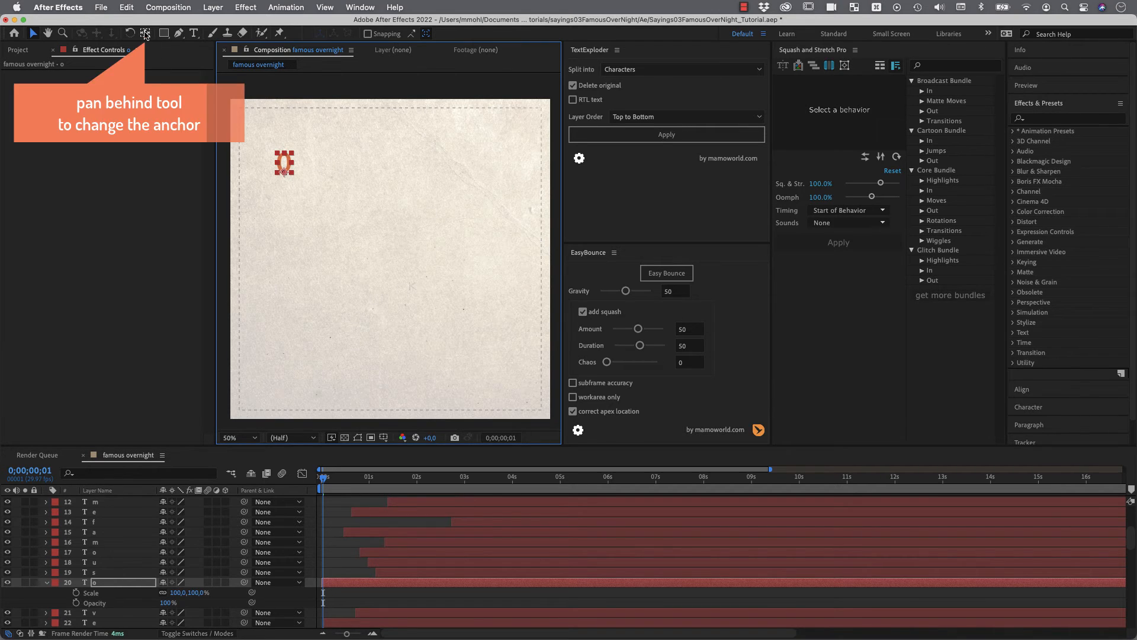
{"action": "left_click_drag", "start_coordinate": [282, 171], "coordinate": [283, 163]}
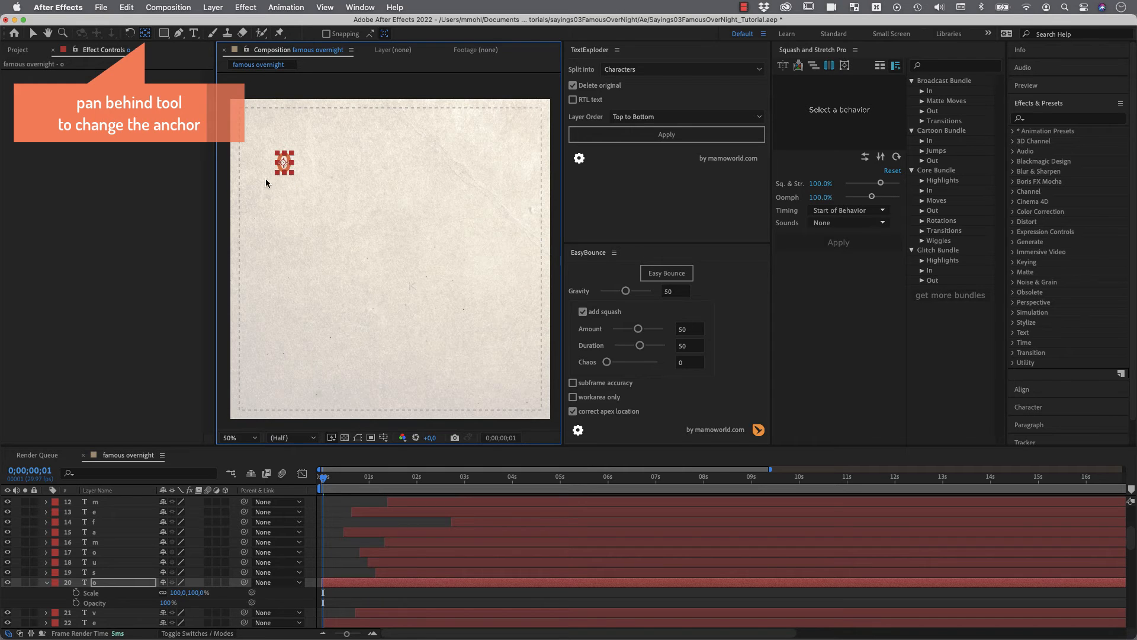
{"action": "left_click", "coordinate": [34, 34]}
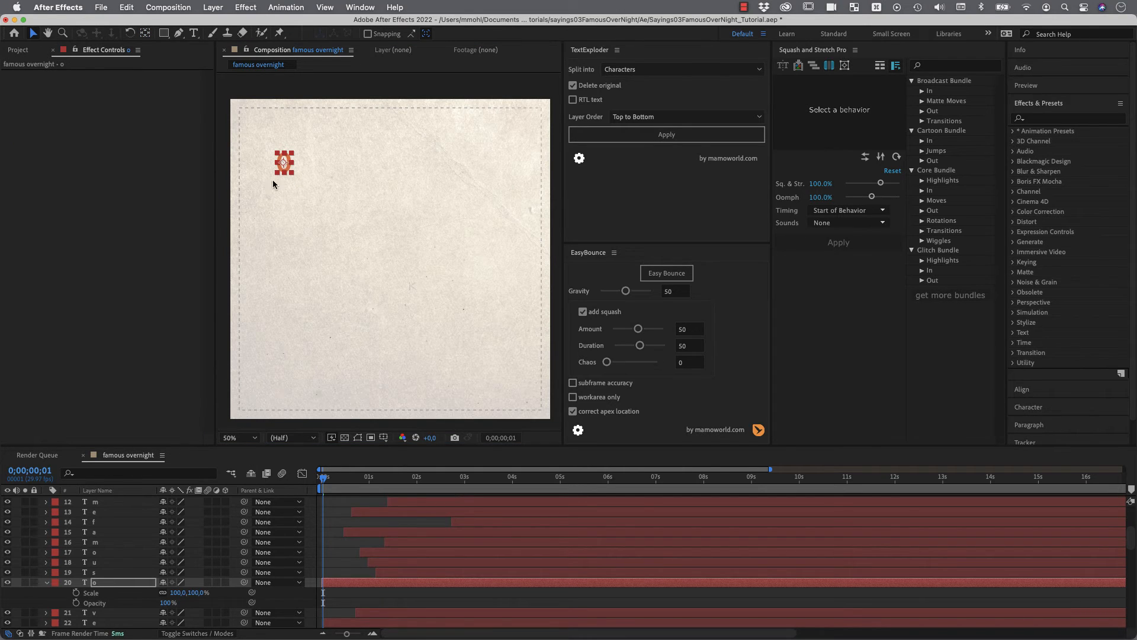
Step: Move the "o" just above the composition's upper-left edge and add a Position keyframe at 0;00;00;01
{"action": "left_click_drag", "start_coordinate": [284, 171], "coordinate": [256, 93]}
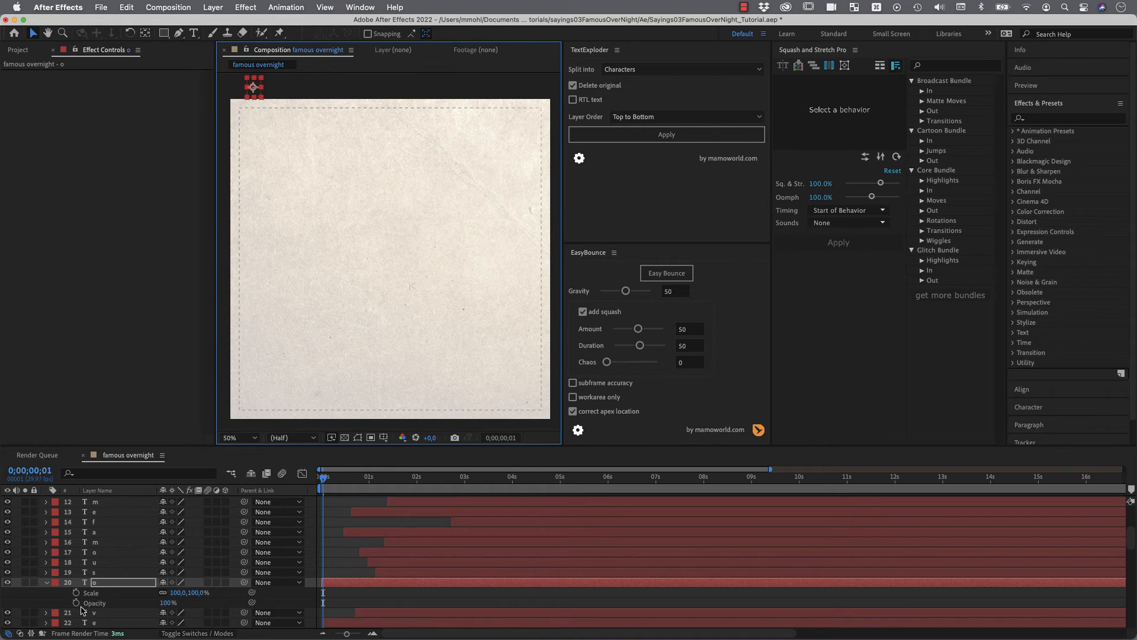
{"action": "left_click", "coordinate": [110, 586]}
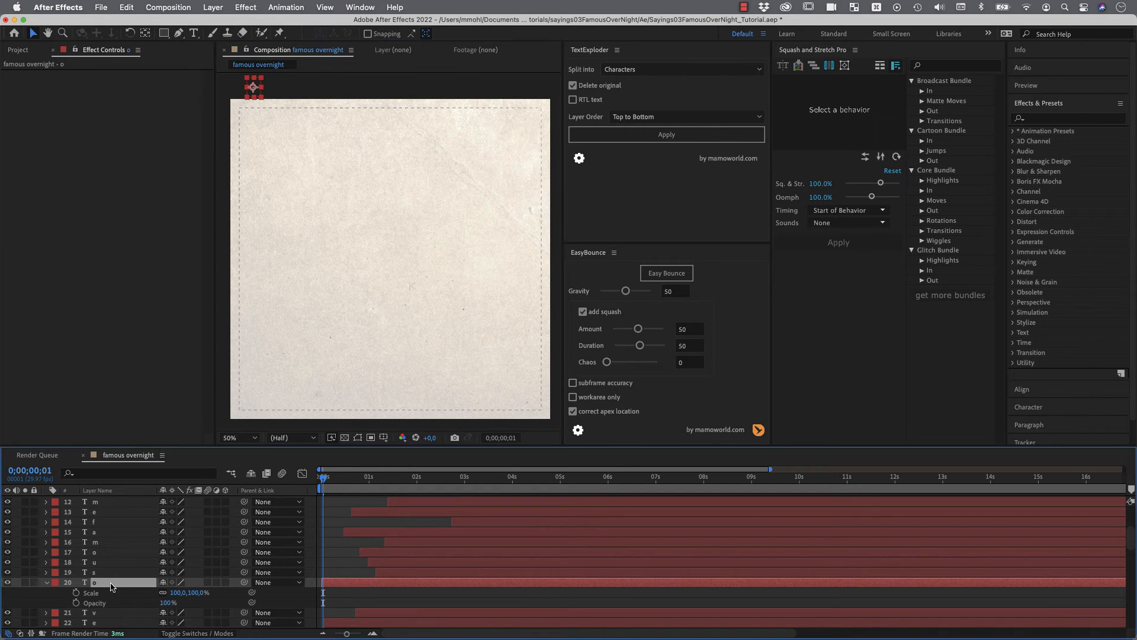
{"action": "key", "text": "p"}
{"action": "left_click", "coordinate": [78, 593]}
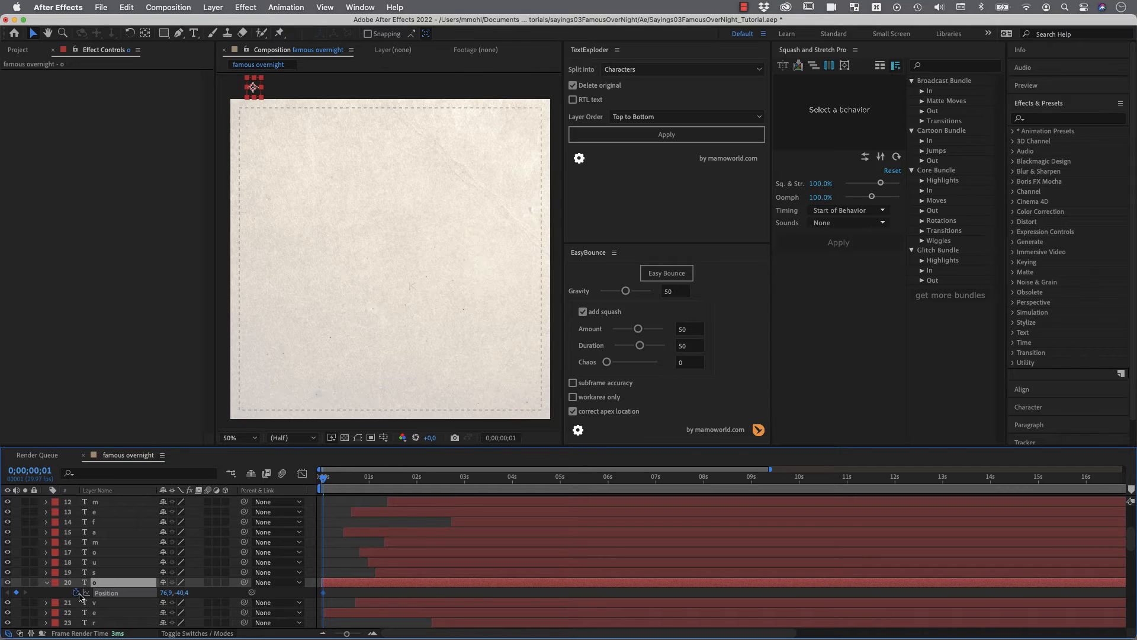
Step: Add Position keyframes that drop the "o" near the paper's bottom at 0;00;00;07, lift it upper right and land it on the "h" at 0;00;00;23
{"action": "left_click_drag", "start_coordinate": [324, 480], "coordinate": [332, 480]}
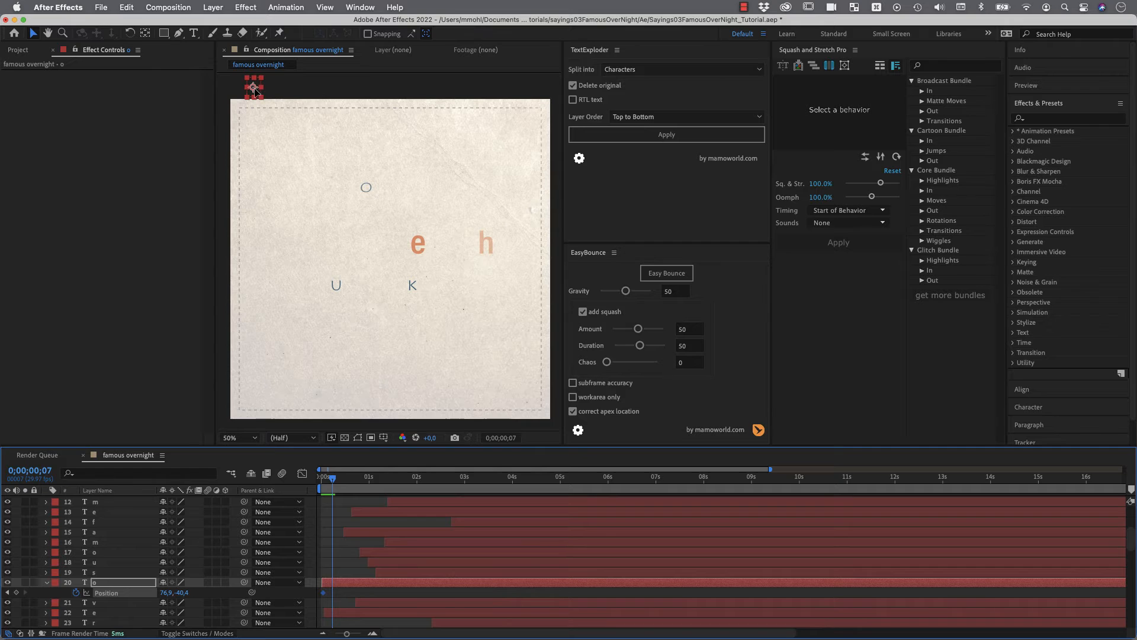
{"action": "left_click_drag", "start_coordinate": [253, 87], "coordinate": [484, 216]}
{"action": "key", "text": "space"}
{"action": "key", "text": "space"}
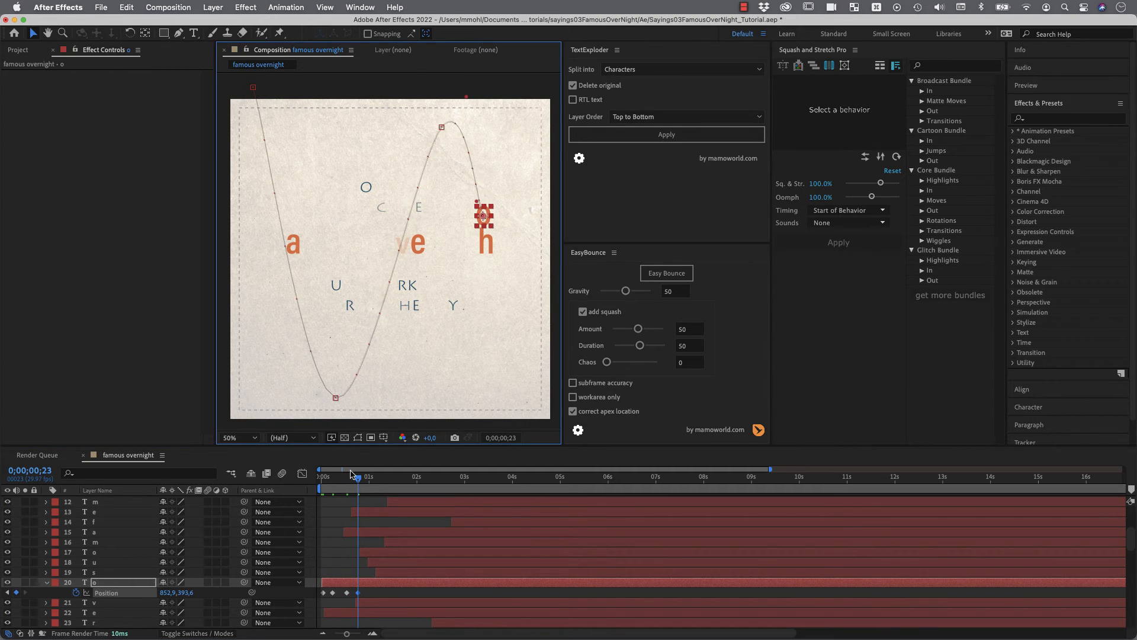
Step: Add Position keyframes moving the "o" to the paper's right edge at 0;00;01;04 and to its upper-right area at 0;00;01;14
{"action": "left_click_drag", "start_coordinate": [351, 474], "coordinate": [375, 477]}
{"action": "left_click_drag", "start_coordinate": [484, 216], "coordinate": [539, 176]}
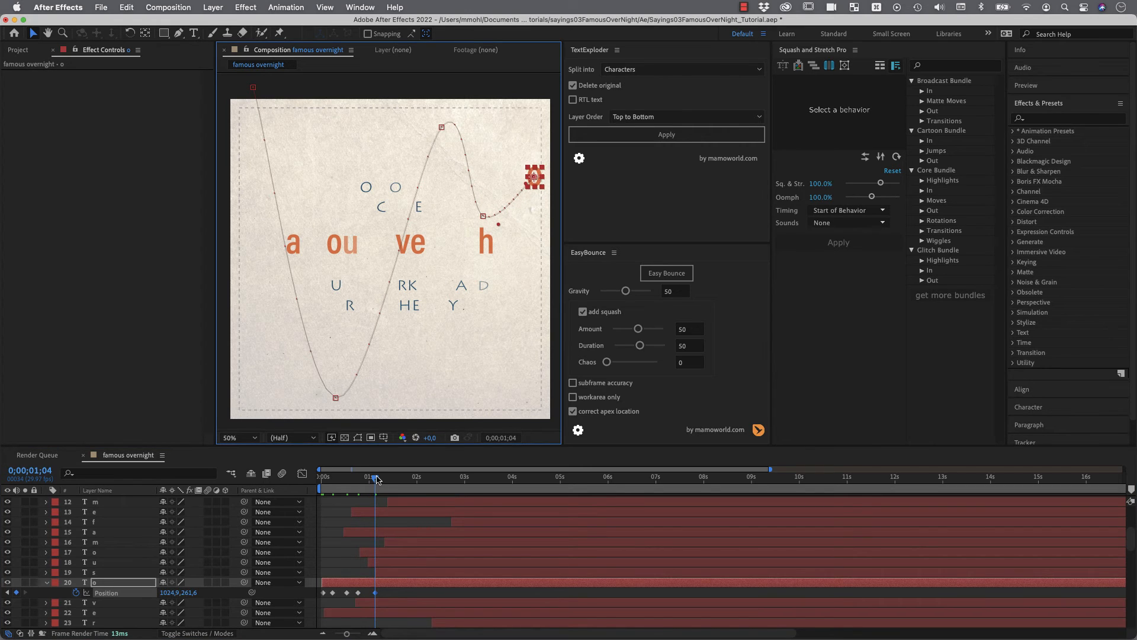
{"action": "left_click_drag", "start_coordinate": [377, 478], "coordinate": [391, 477]}
{"action": "left_click_drag", "start_coordinate": [530, 176], "coordinate": [485, 145]}
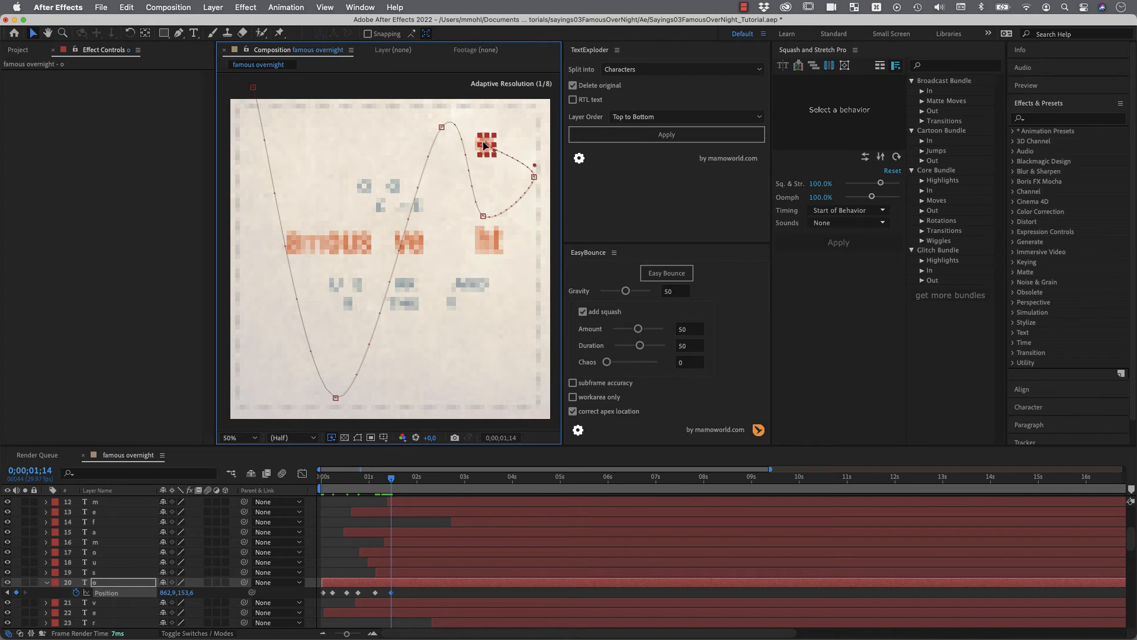
Step: Add three more Position keyframes hopping the "o" down beside "become", up above "You only" and down onto "famous"
{"action": "left_click_drag", "start_coordinate": [391, 477], "coordinate": [409, 478]}
{"action": "left_click_drag", "start_coordinate": [487, 147], "coordinate": [421, 191]}
{"action": "left_click_drag", "start_coordinate": [408, 477], "coordinate": [431, 480]}
{"action": "left_click_drag", "start_coordinate": [421, 191], "coordinate": [380, 139]}
{"action": "left_click_drag", "start_coordinate": [431, 478], "coordinate": [445, 478]}
{"action": "left_click_drag", "start_coordinate": [381, 141], "coordinate": [342, 220]}
Step: Add a Position keyframe for a small hop at 0;00;02;27 and a final one landing the "o" in its place in "overnight"
{"action": "left_click_drag", "start_coordinate": [446, 478], "coordinate": [460, 478]}
{"action": "left_click_drag", "start_coordinate": [342, 219], "coordinate": [374, 191]}
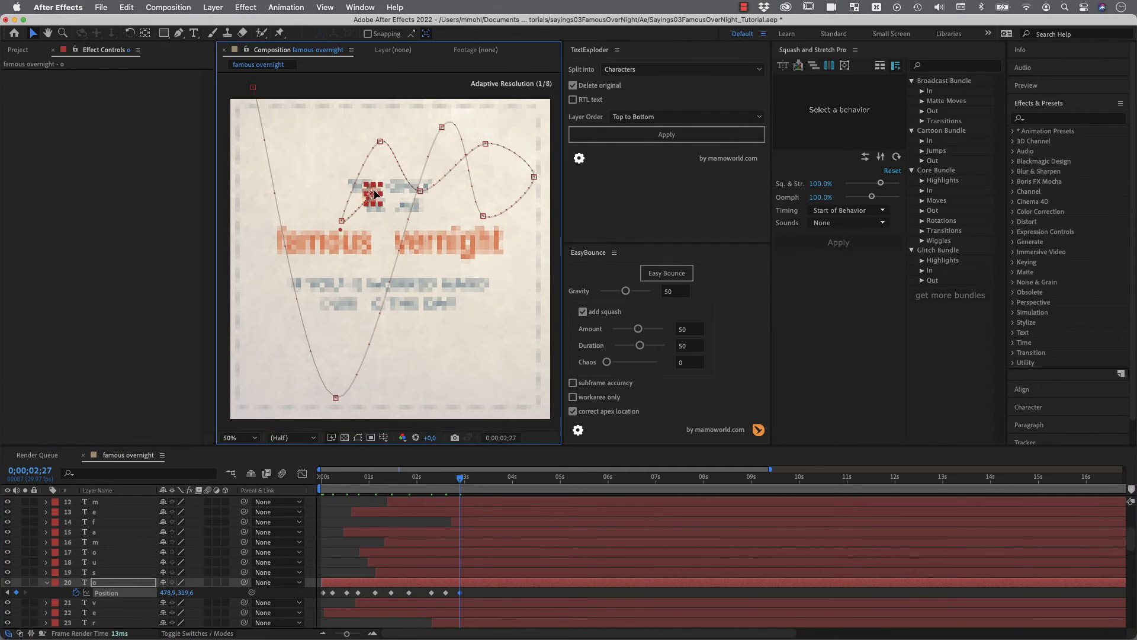
{"action": "left_click_drag", "start_coordinate": [460, 478], "coordinate": [473, 478]}
{"action": "left_click_drag", "start_coordinate": [374, 191], "coordinate": [425, 221]}
Step: End the work area at 0;00;03;29 and preview the "o" moving along its path
{"action": "scroll", "coordinate": [392, 244], "scroll_direction": "up", "scroll_amount": 6}
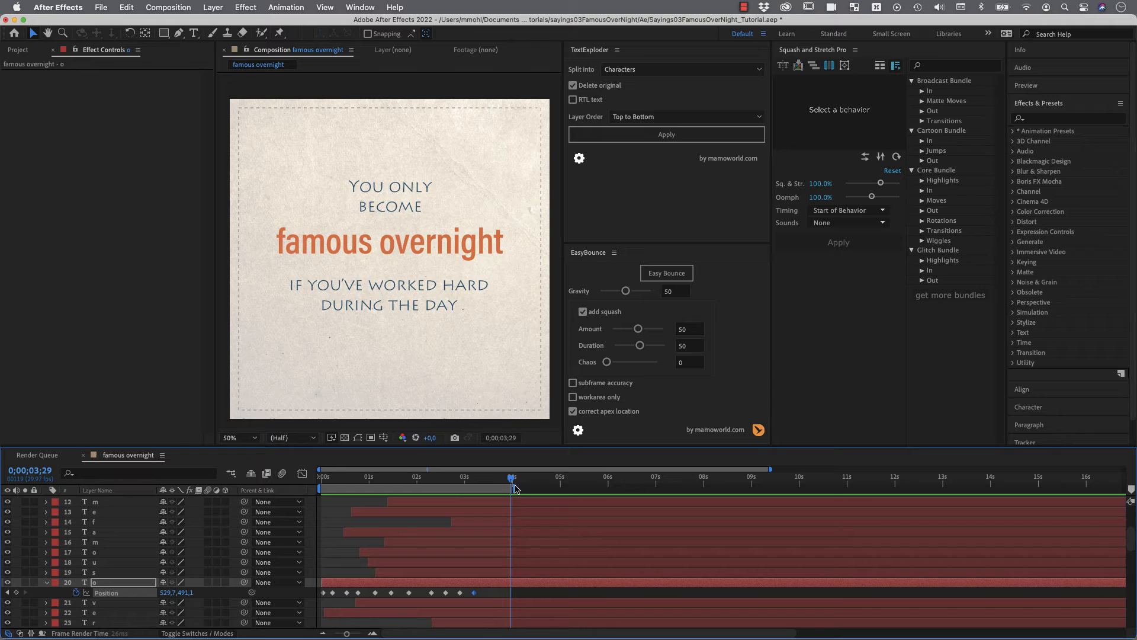
{"action": "key", "text": "space"}
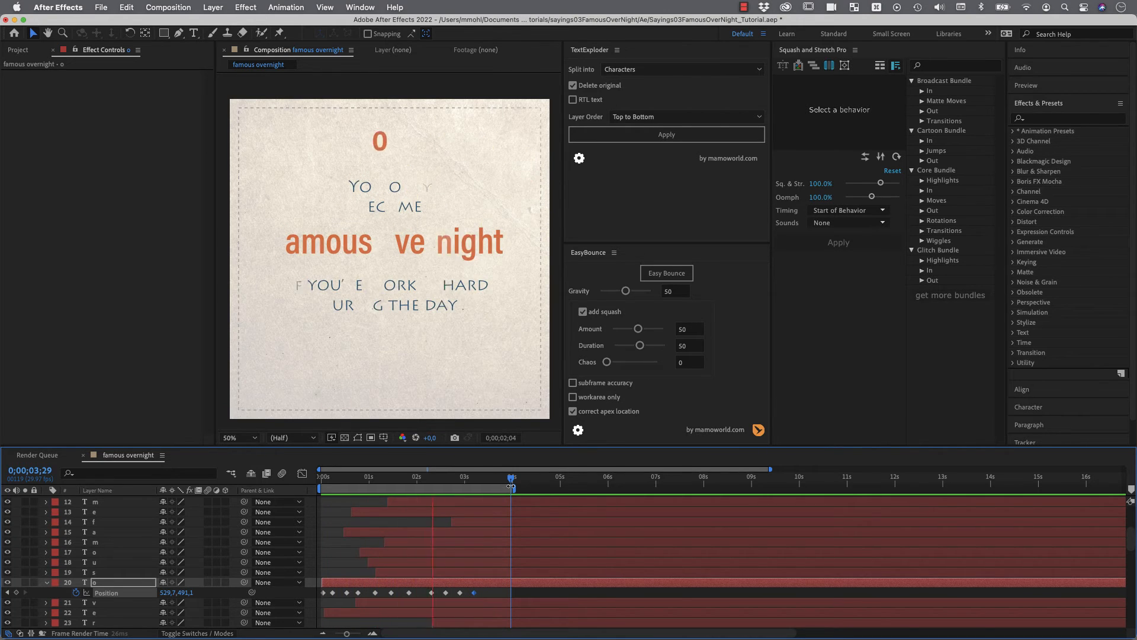
{"action": "key", "text": "space"}
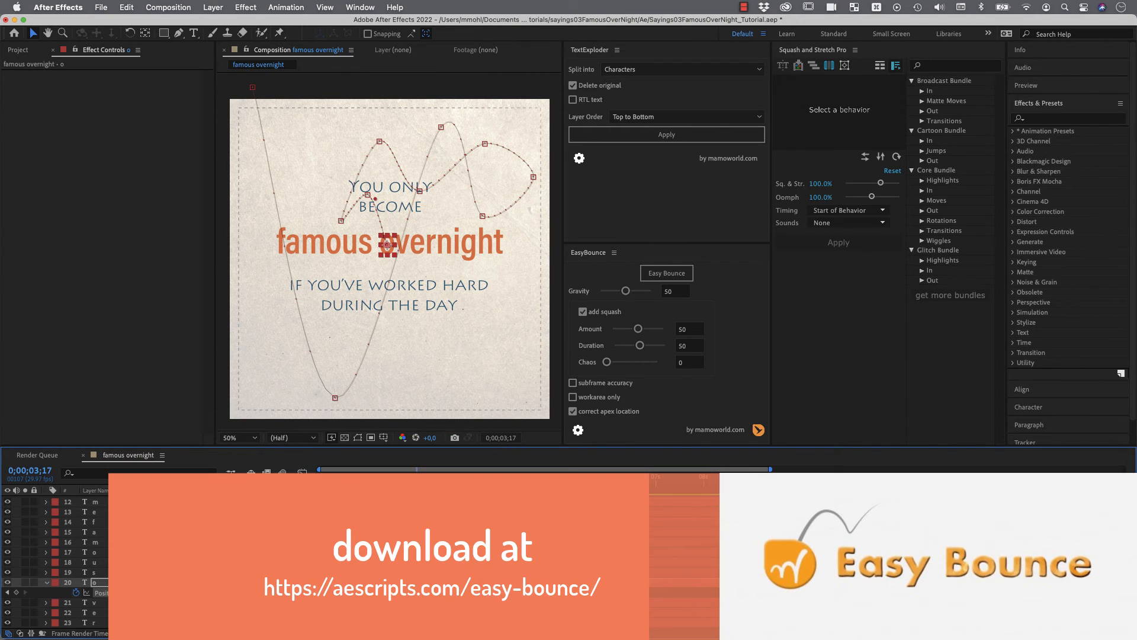
Step: Try the free Easy Bounce on all Position keyframes of the "o", accepting the removal of wall bounces
{"action": "left_click_drag", "start_coordinate": [1136, 305], "coordinate": [649, 184]}
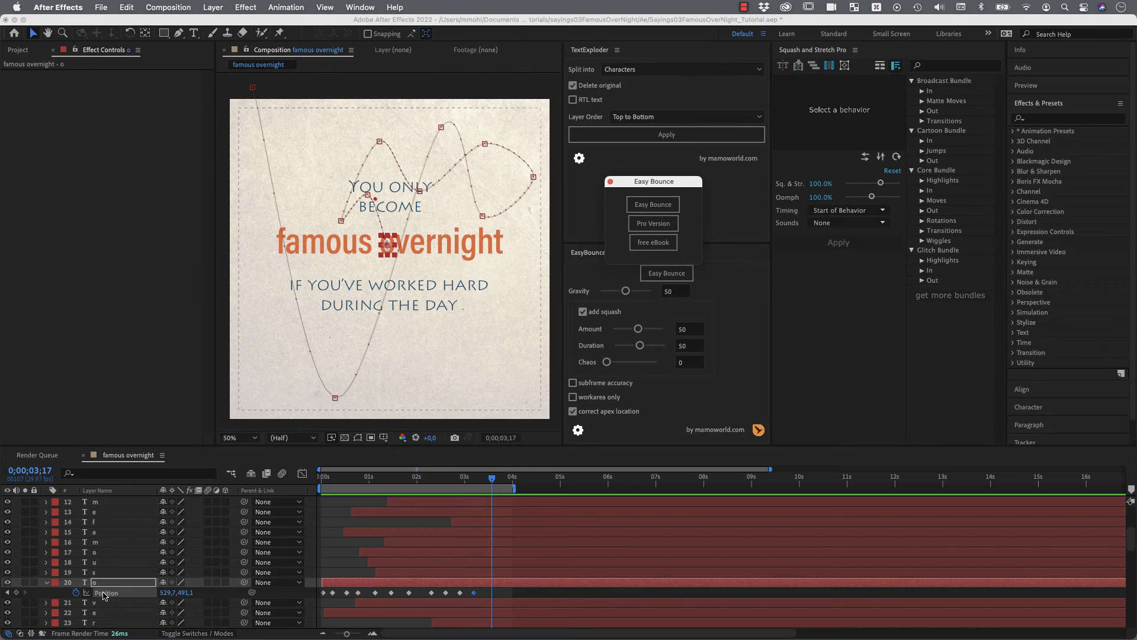
{"action": "left_click", "coordinate": [114, 591]}
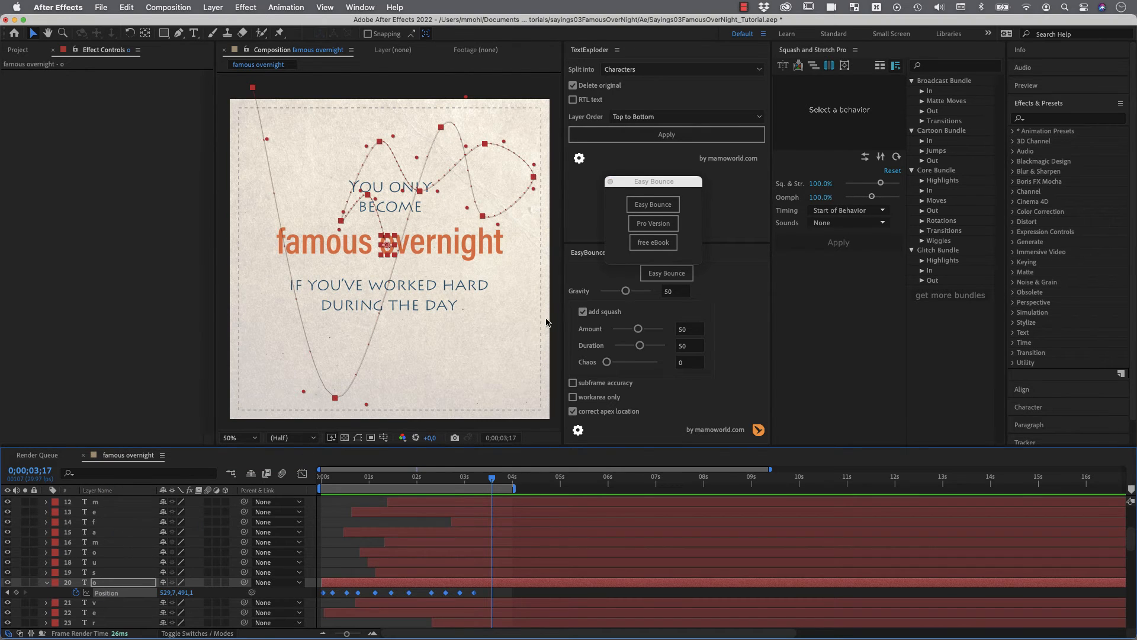
{"action": "left_click", "coordinate": [645, 206]}
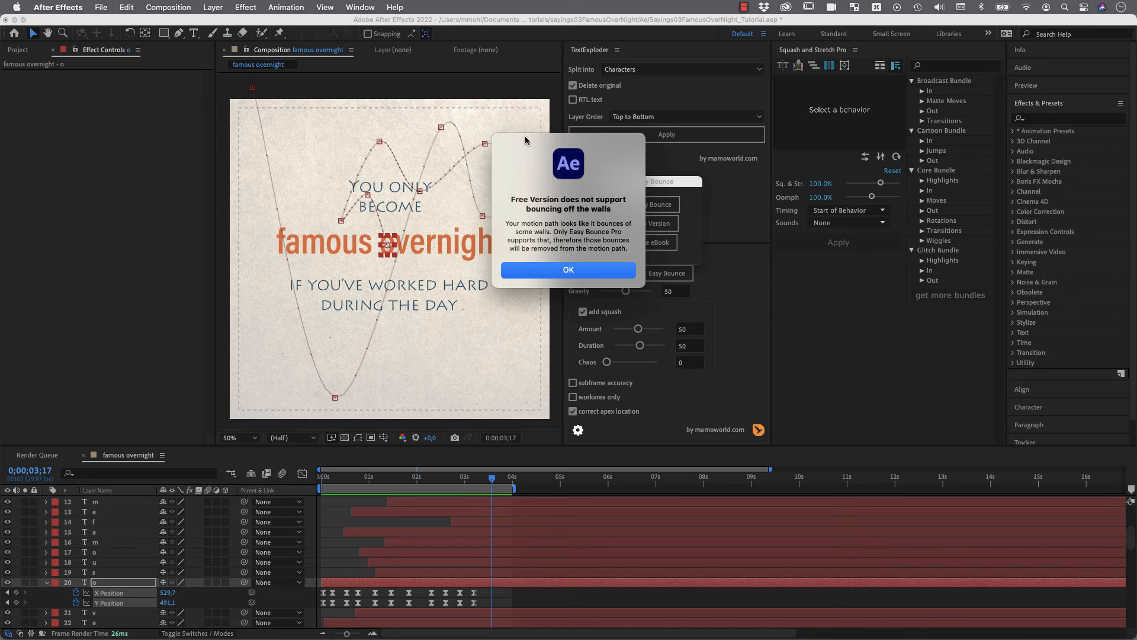
{"action": "left_click", "coordinate": [568, 270]}
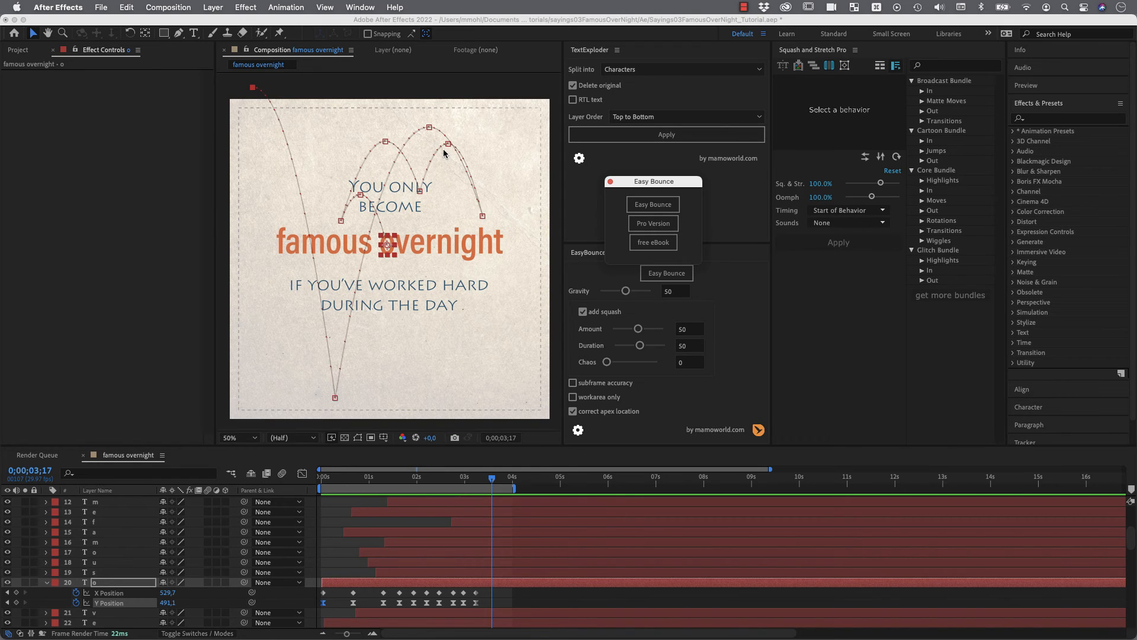
Step: Preview the free version's bounce from the start and undo the Easy Bounce on the "o"
{"action": "left_click", "coordinate": [318, 479]}
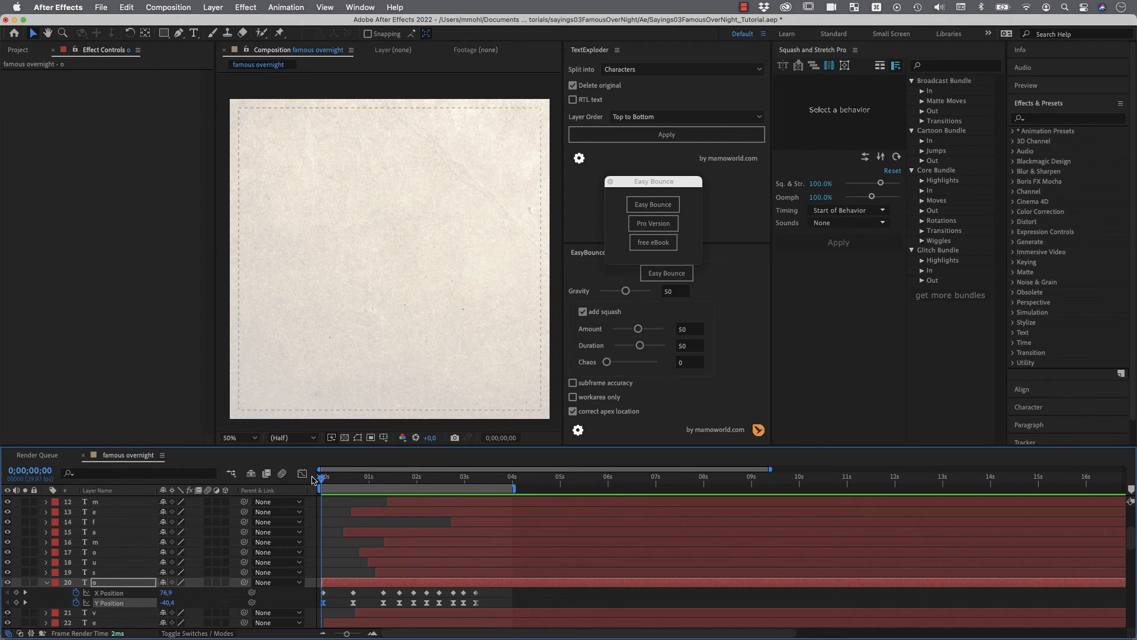
{"action": "key", "text": "space"}
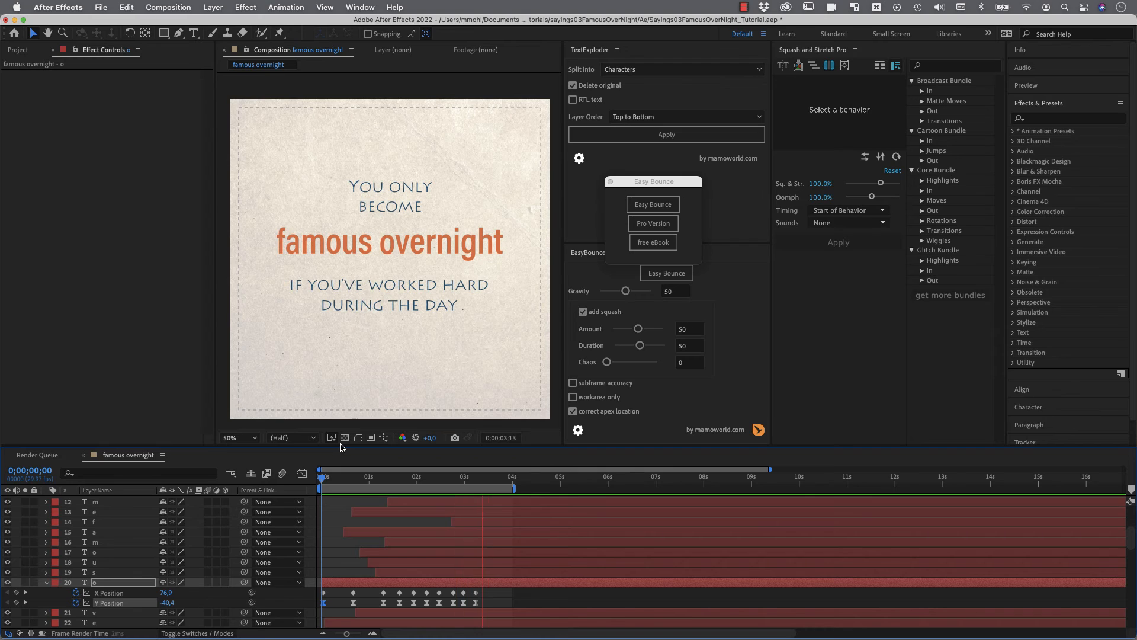
{"action": "key", "text": "space"}
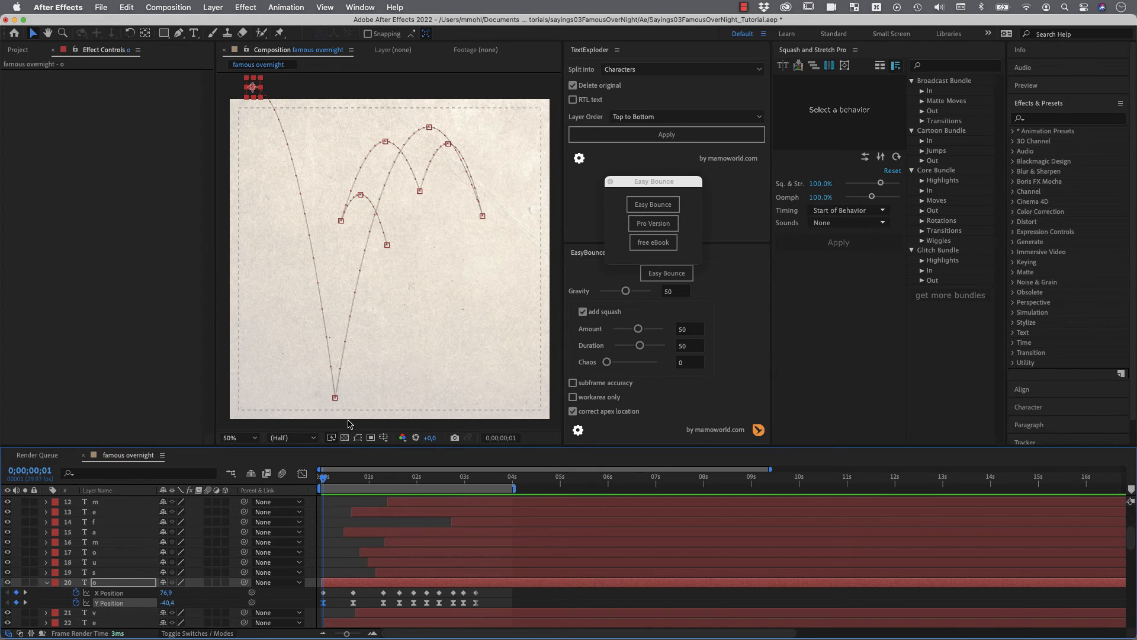
{"action": "key", "text": "super+z"}
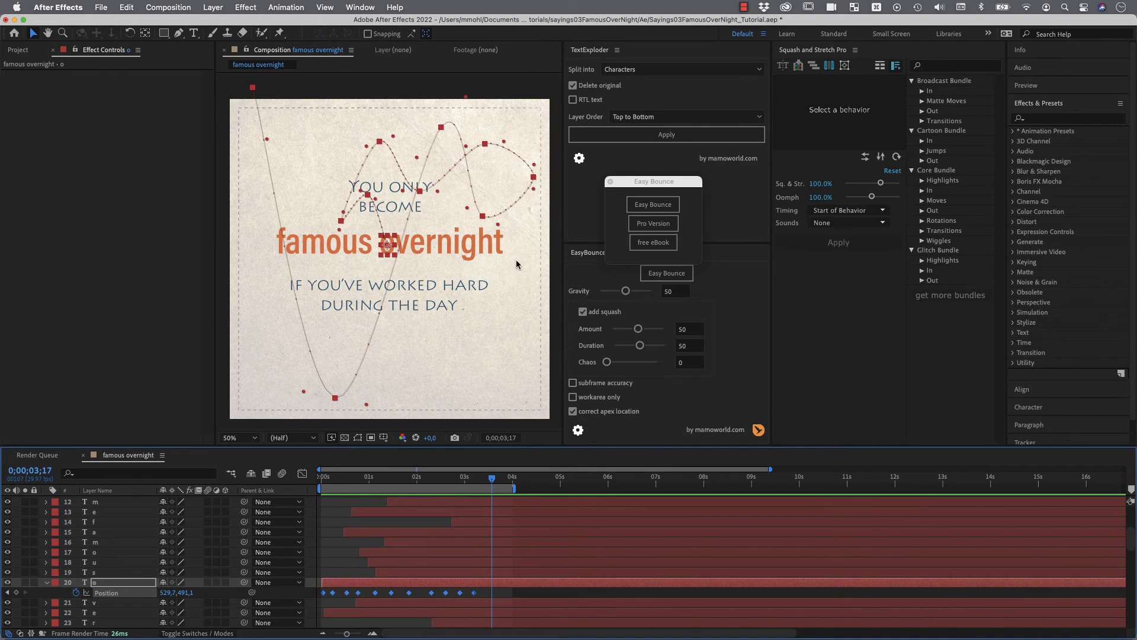
Step: Close the free Easy Bounce window and apply EasyBounce with squash to the "o" layer, allowing it to be precomposed
{"action": "left_click_drag", "start_coordinate": [325, 478], "coordinate": [477, 477]}
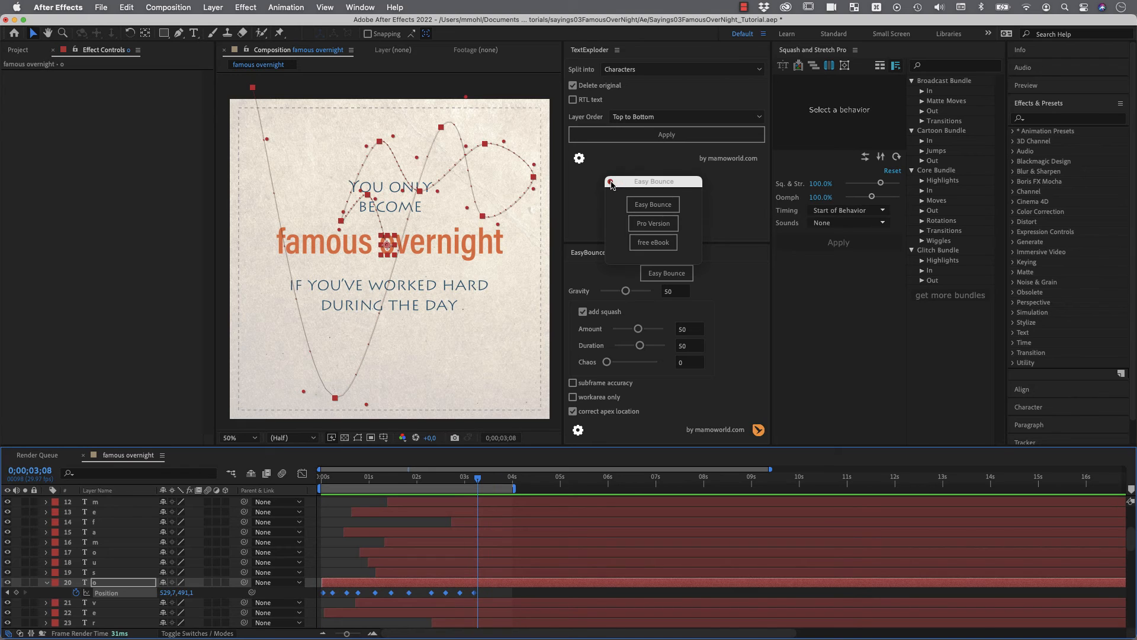
{"action": "left_click", "coordinate": [610, 182]}
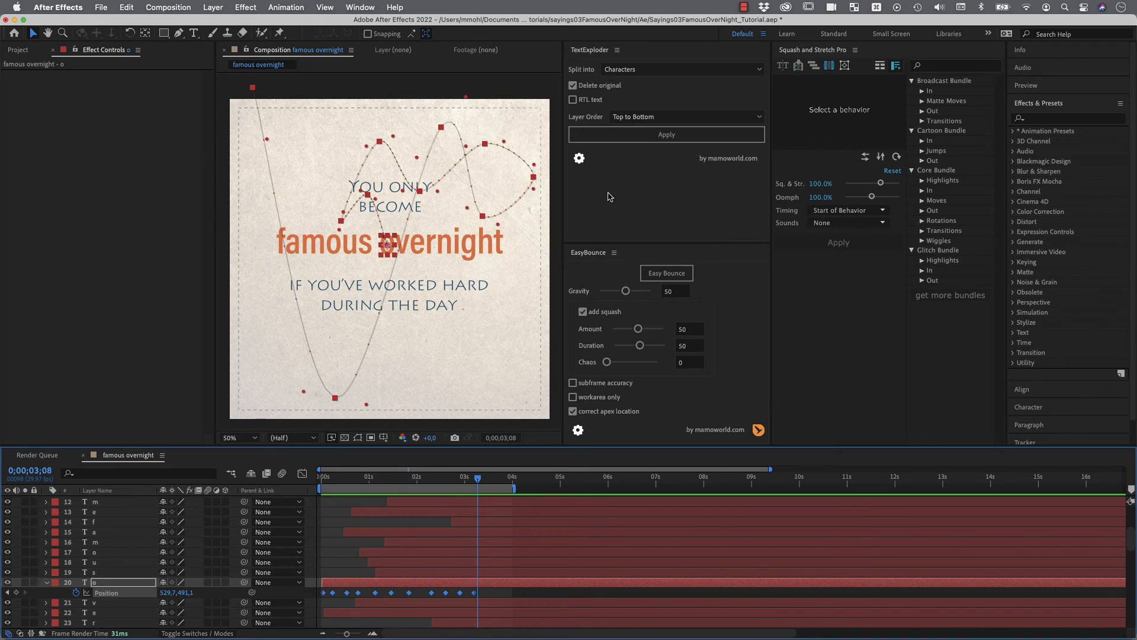
{"action": "left_click", "coordinate": [108, 583]}
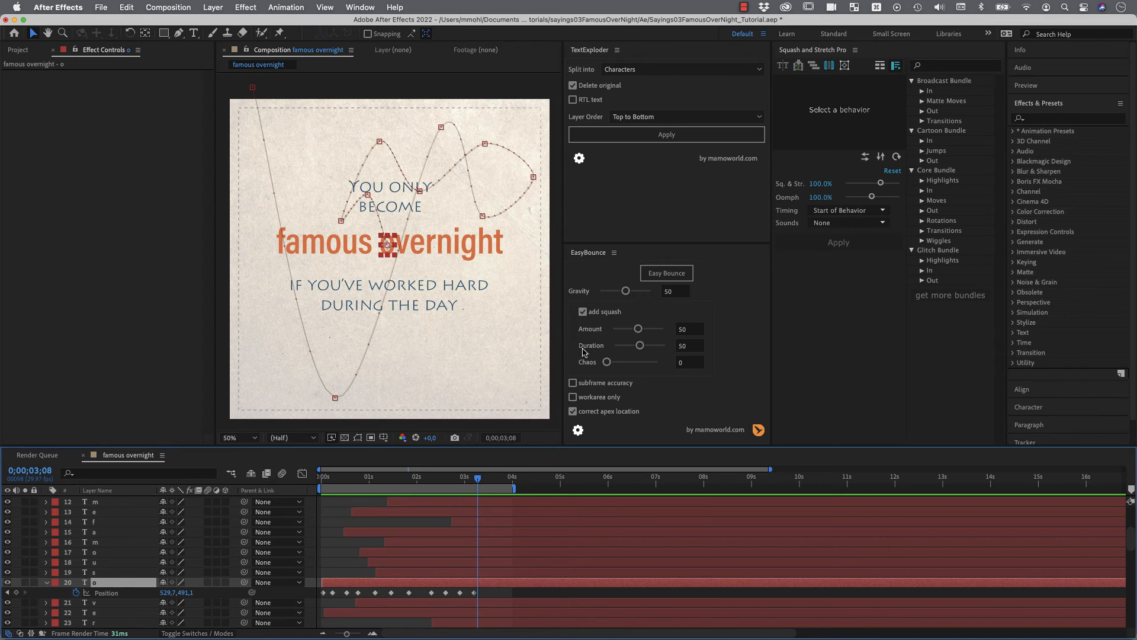
{"action": "left_click", "coordinate": [652, 277]}
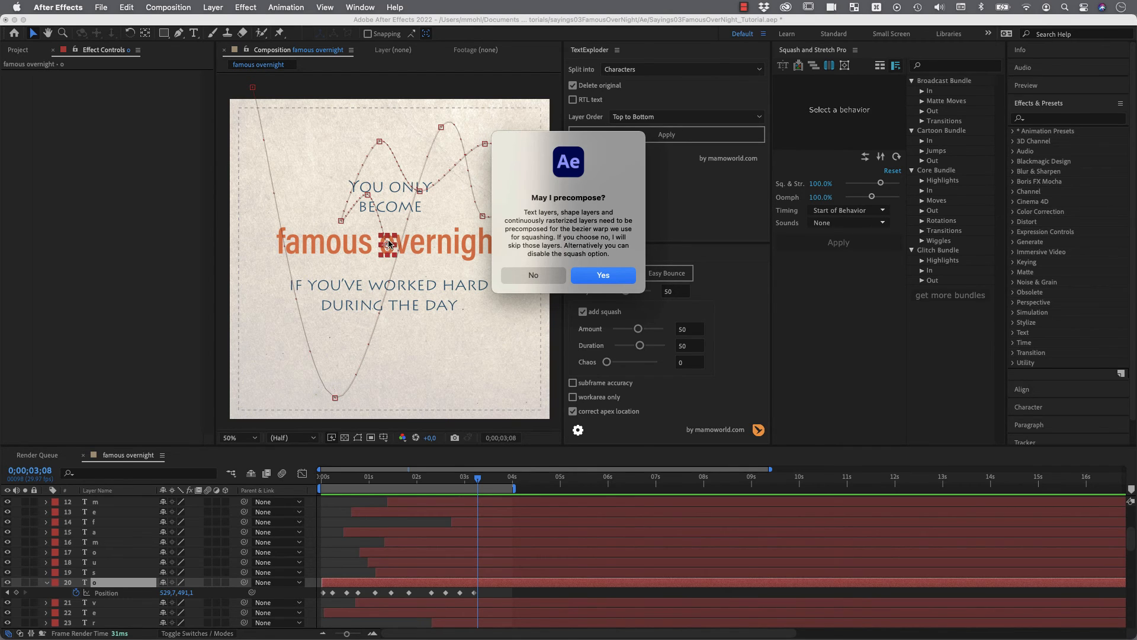
{"action": "left_click", "coordinate": [603, 276]}
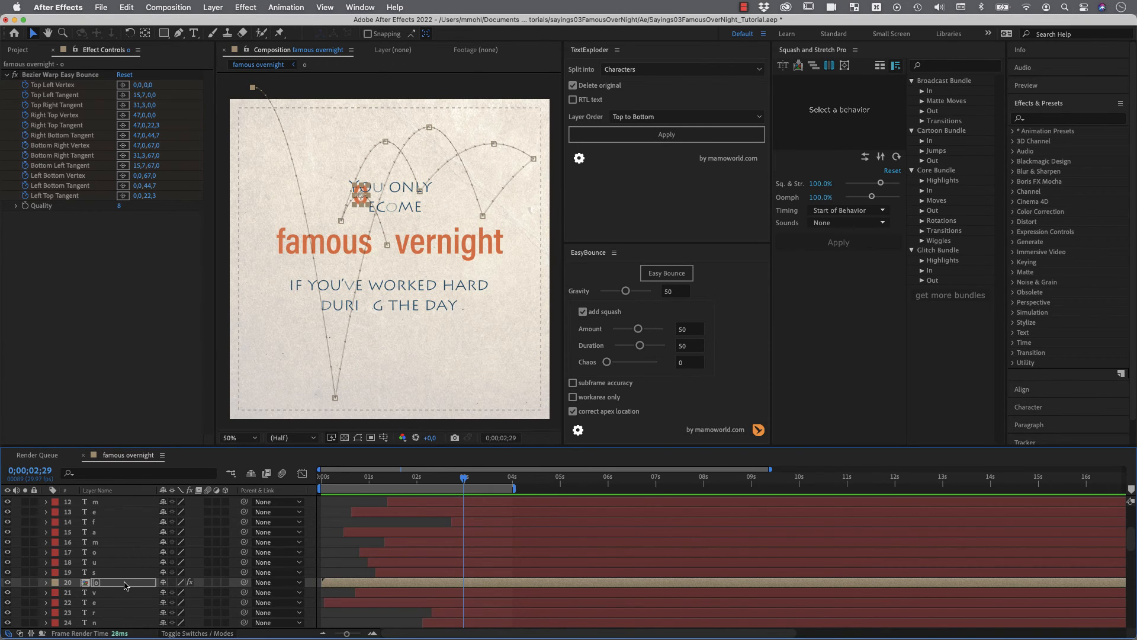
Step: Reveal and select the Bezier Warp Easy Bounce effect on the precomposed "o" layer
{"action": "key", "text": "Return"}
{"action": "key", "text": "e"}
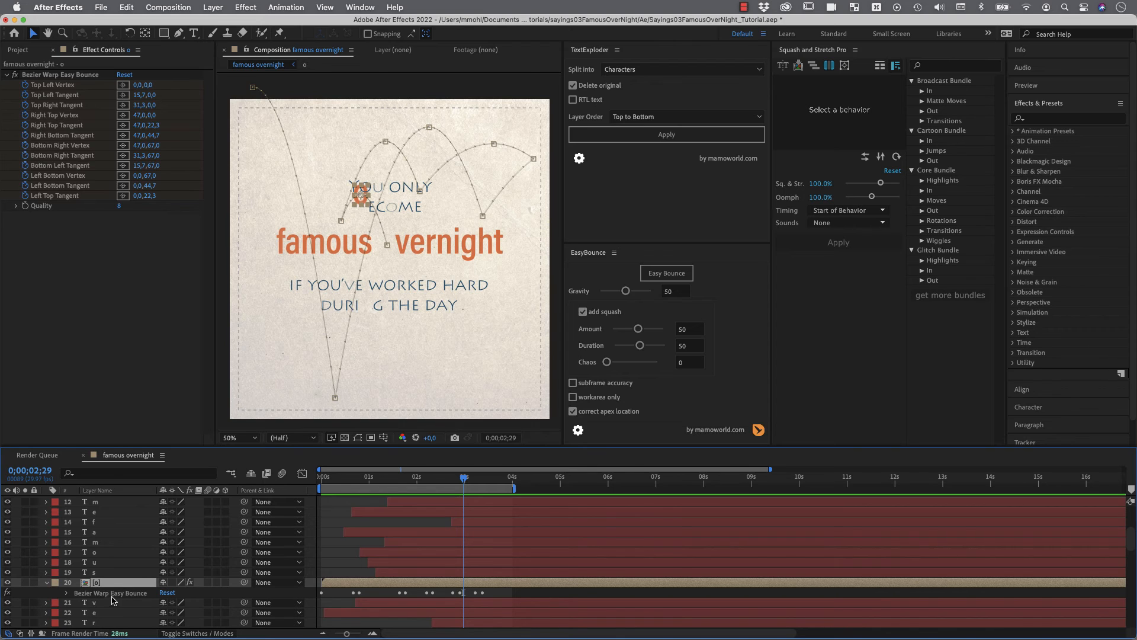
{"action": "left_click", "coordinate": [113, 594]}
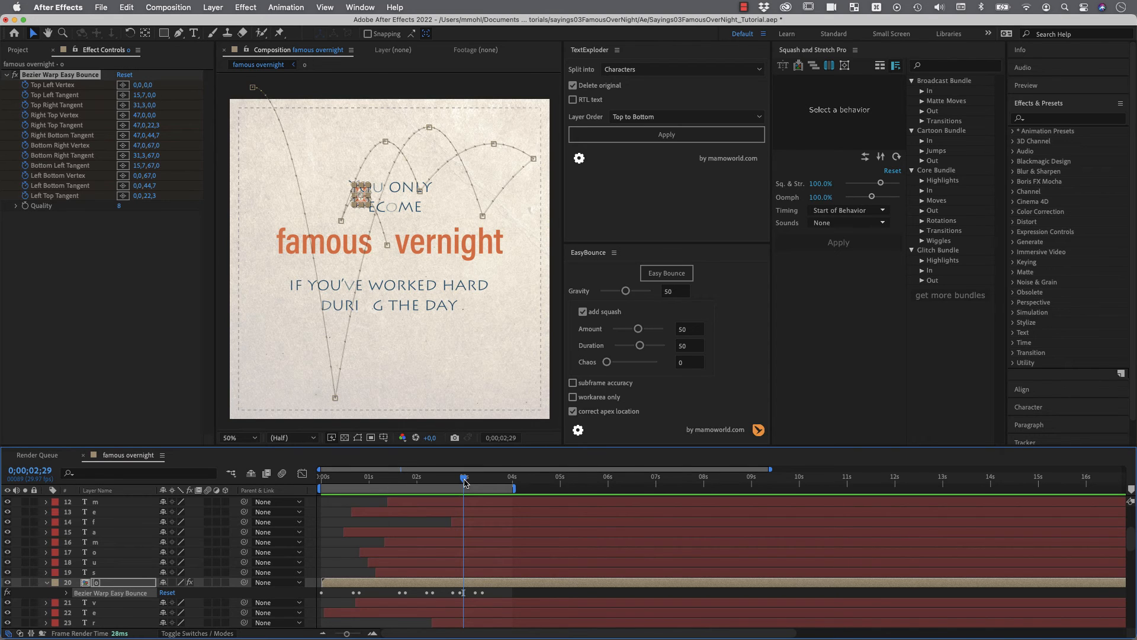
Step: Examine the squash of the "o" at its bottom bounce at 0;00;00;20 with the composition at 200%
{"action": "left_click_drag", "start_coordinate": [465, 483], "coordinate": [354, 490]}
{"action": "key", "text": "period"}
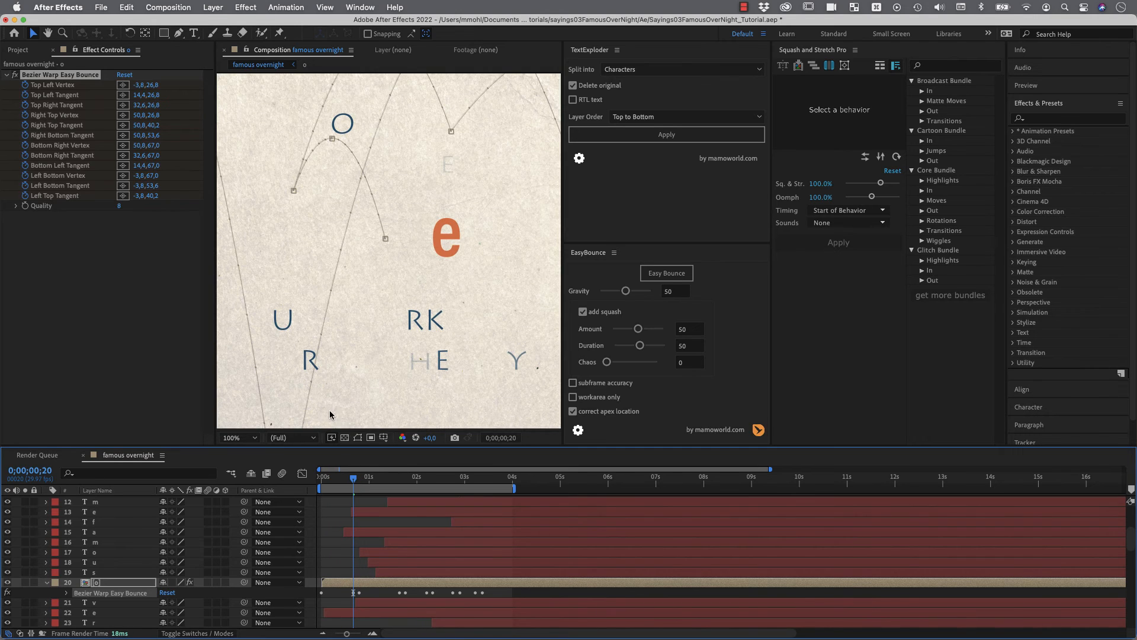
{"action": "left_click_drag", "start_coordinate": [330, 414], "coordinate": [457, 192]}
{"action": "key", "text": "period"}
{"action": "left_click_drag", "start_coordinate": [431, 348], "coordinate": [428, 257]}
{"action": "key", "text": "v"}
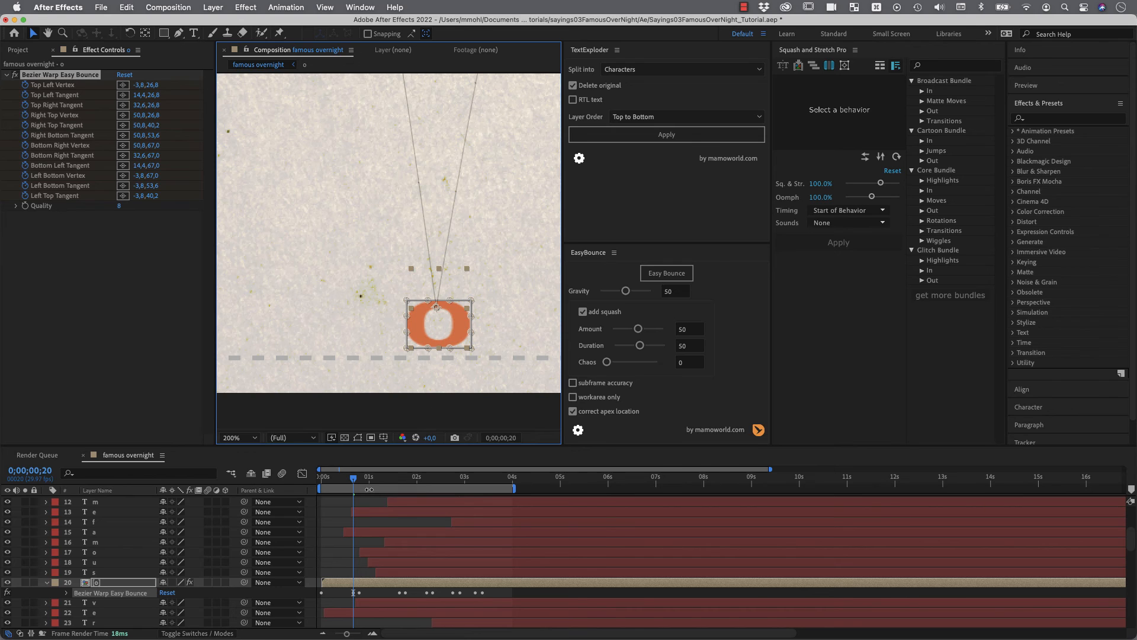
Step: Compare the "o" squash at 0;00;00;19 and 0;00;00;20, and preview the squash-and-bounce animation from the start
{"action": "left_click_drag", "start_coordinate": [355, 482], "coordinate": [352, 482]}
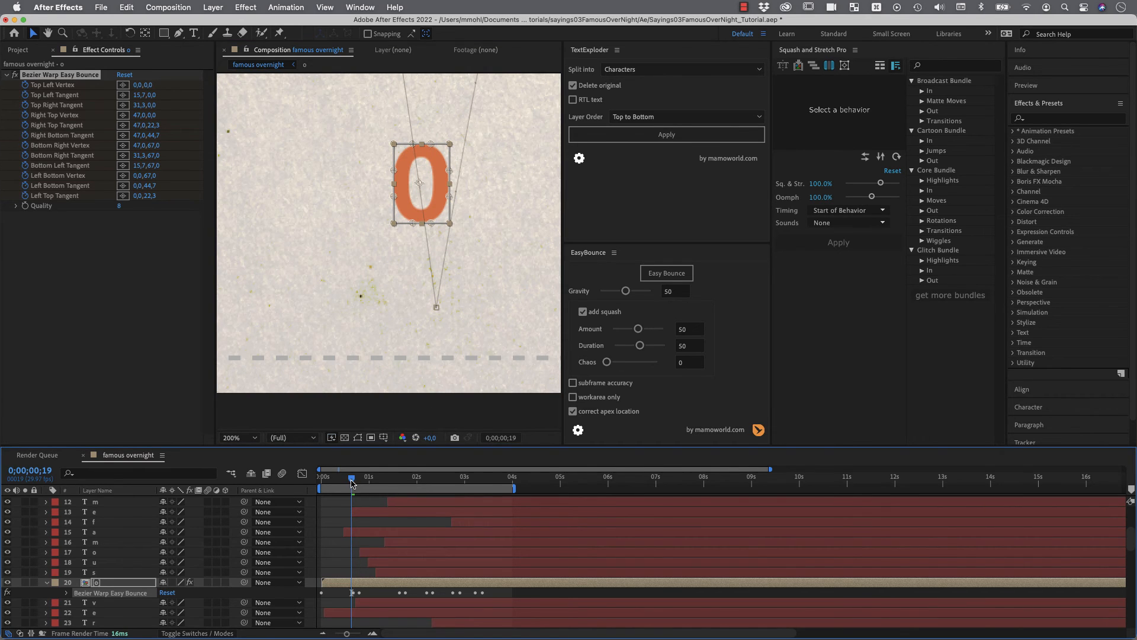
{"action": "left_click_drag", "start_coordinate": [352, 481], "coordinate": [353, 482]}
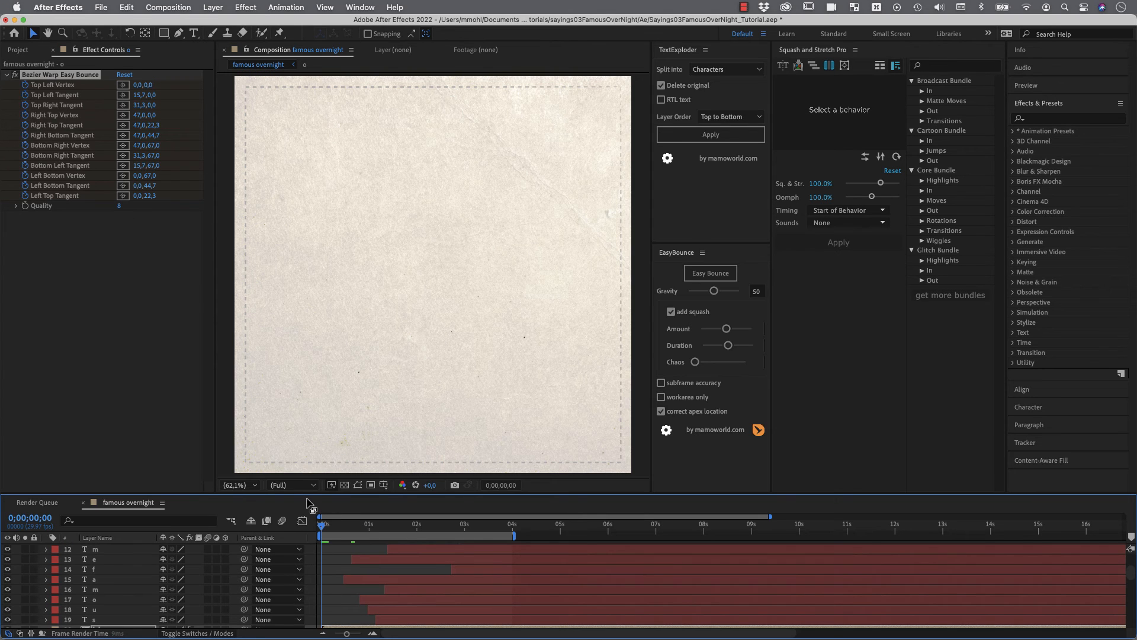
{"action": "key", "text": "space"}
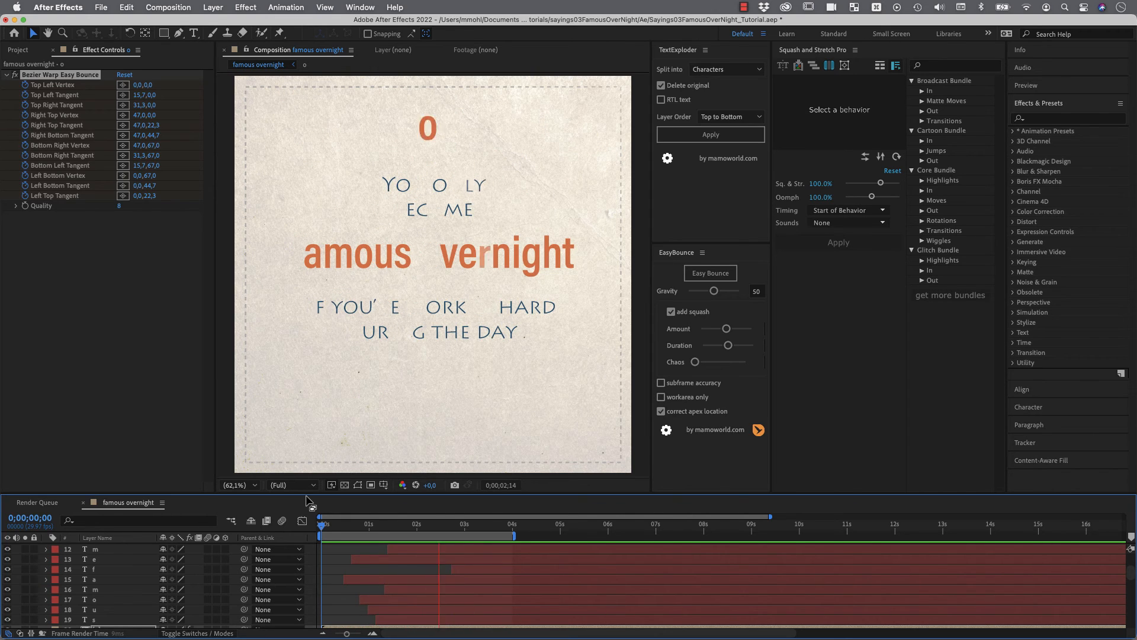
{"action": "key", "text": "space"}
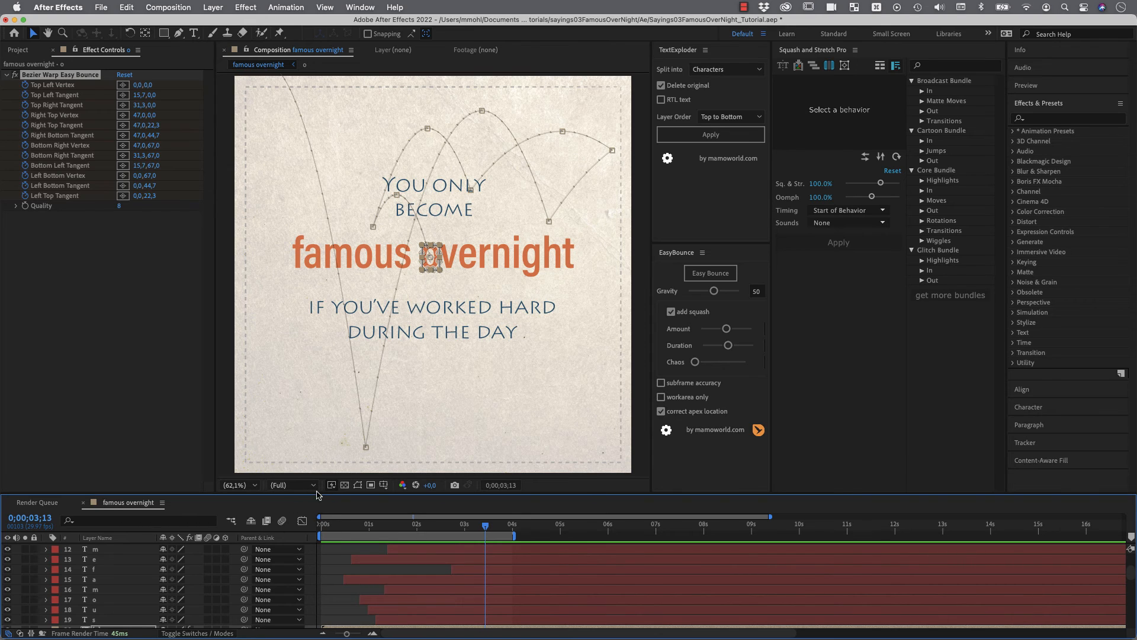
Step: Reveal the Rotation property of the precomposed "o" layer and set its first keyframe at 0;00;00;00
{"action": "scroll", "coordinate": [142, 569], "scroll_direction": "down", "scroll_amount": 9}
{"action": "scroll", "coordinate": [76, 570], "scroll_direction": "up", "scroll_amount": 3}
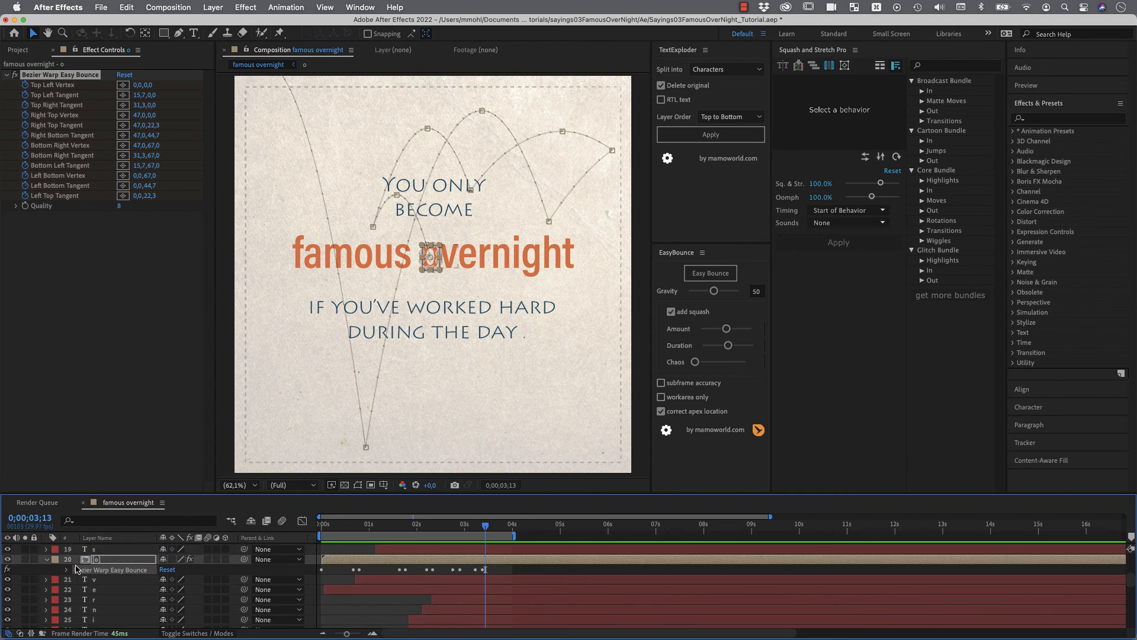
{"action": "left_click", "coordinate": [98, 570]}
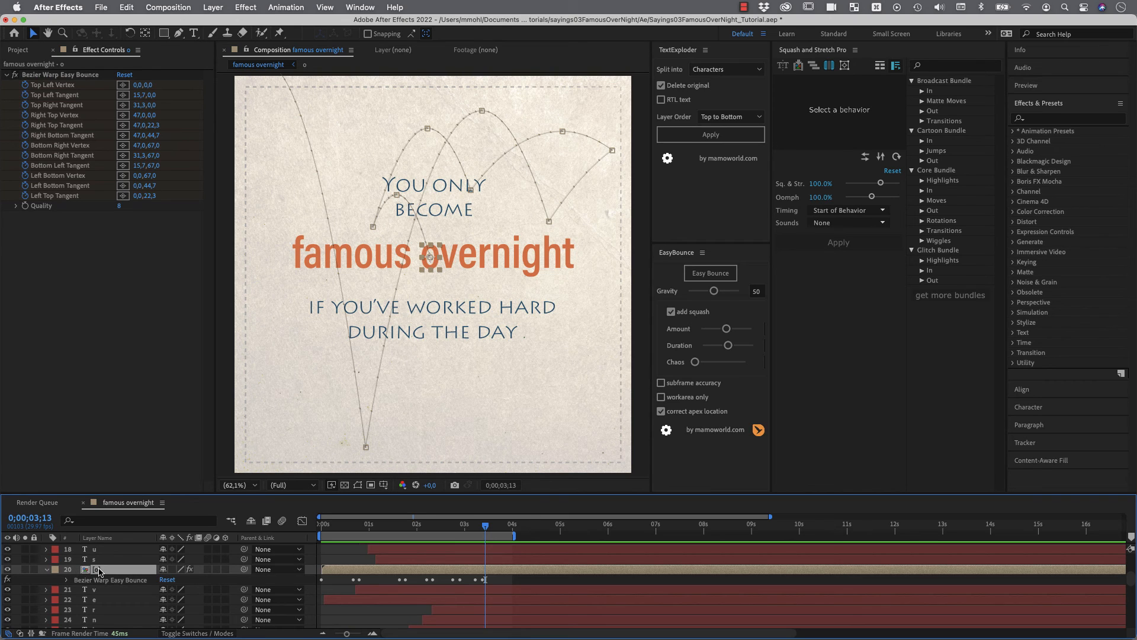
{"action": "key", "text": "r"}
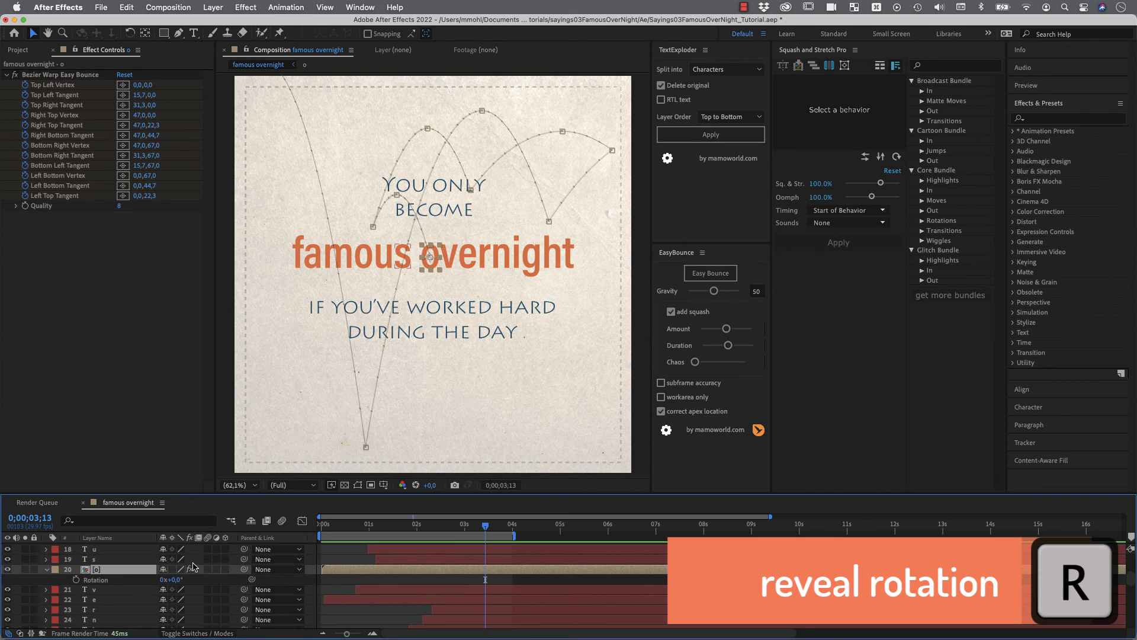
{"action": "left_click", "coordinate": [322, 526]}
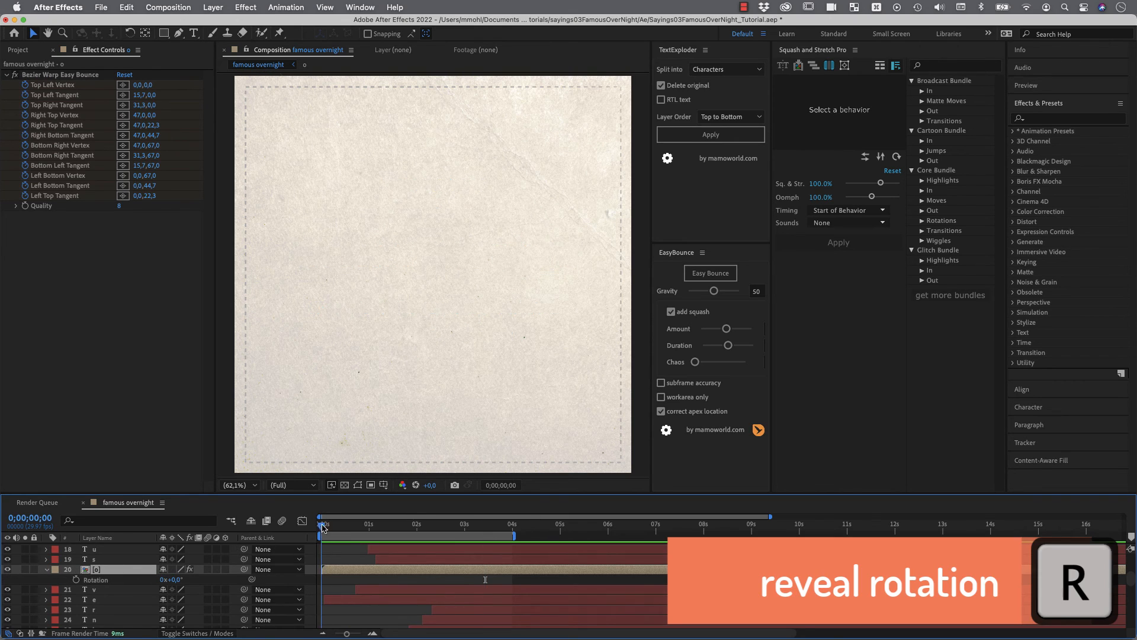
{"action": "left_click", "coordinate": [76, 580]}
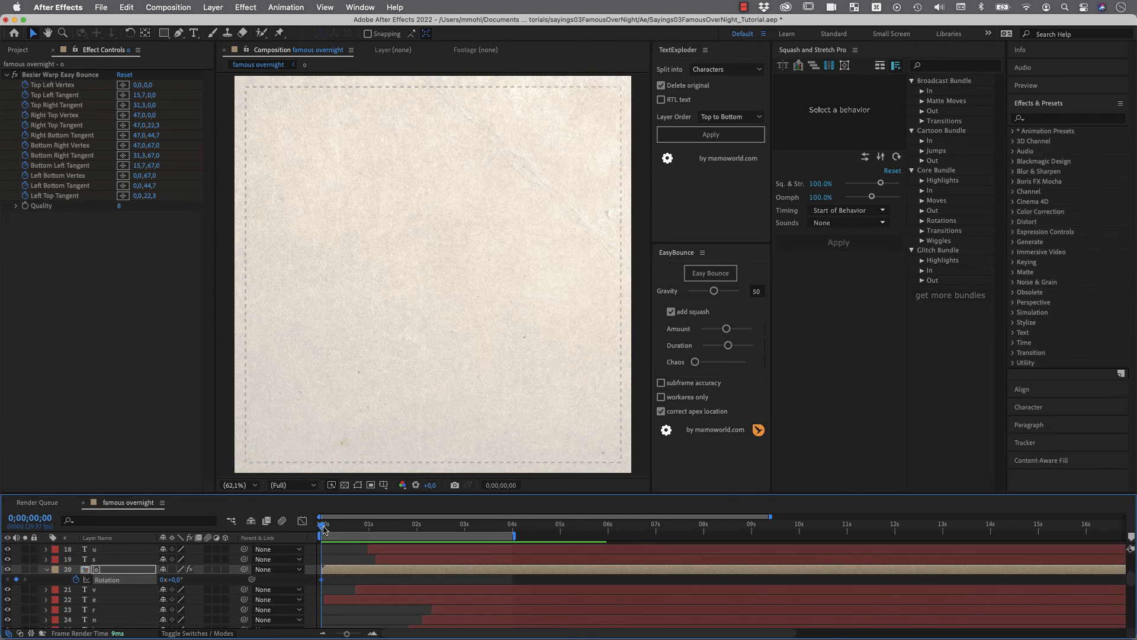
Step: Set the "o" layer's rotation to 2 full revolutions at 0;00;03;07, where the bounce ends
{"action": "left_click_drag", "start_coordinate": [325, 526], "coordinate": [475, 533]}
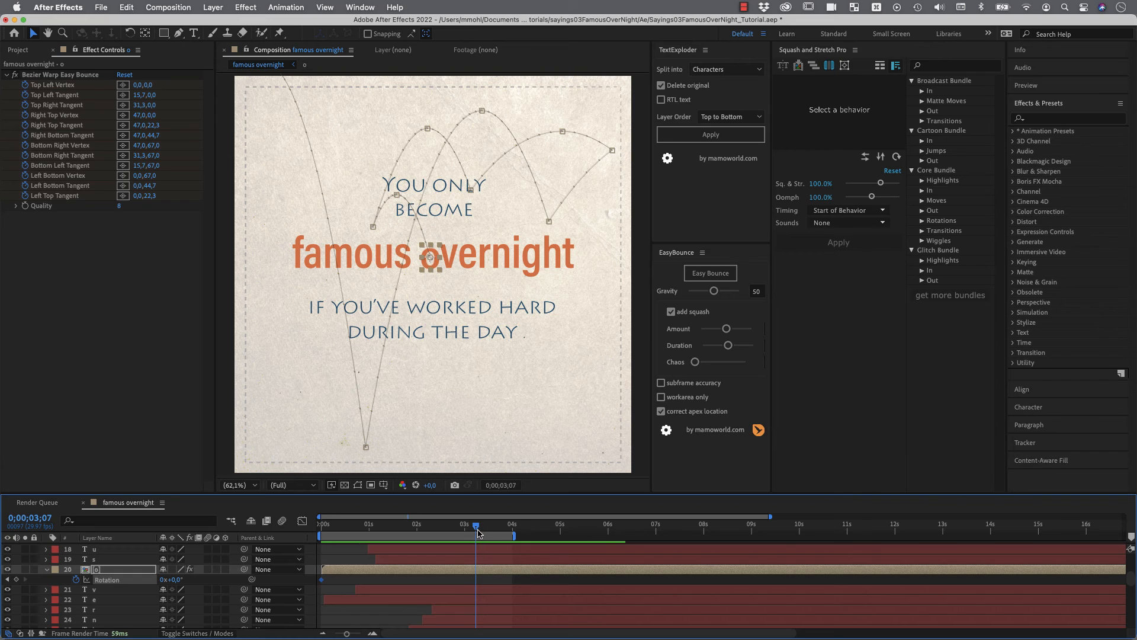
{"action": "left_click", "coordinate": [163, 580]}
{"action": "type", "text": "2"}
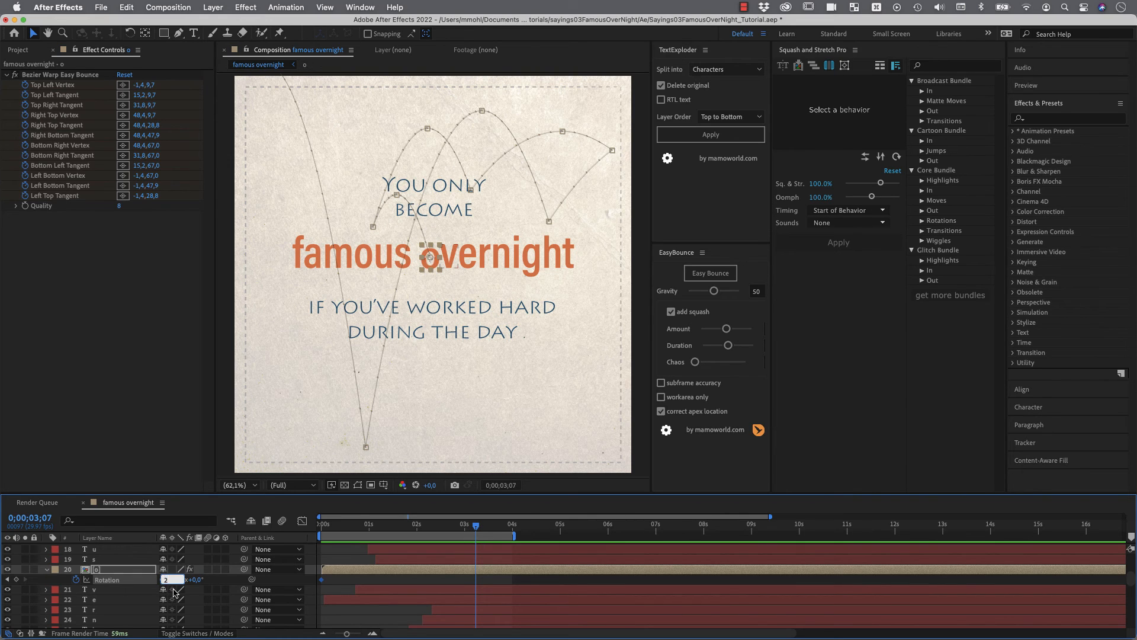
{"action": "key", "text": "Return"}
Step: Reapply Easy Bounce with squash to the rotating "o" layer and check its deformation at 0;00;00;20 with the composition at 100%
{"action": "left_click_drag", "start_coordinate": [476, 525], "coordinate": [354, 535]}
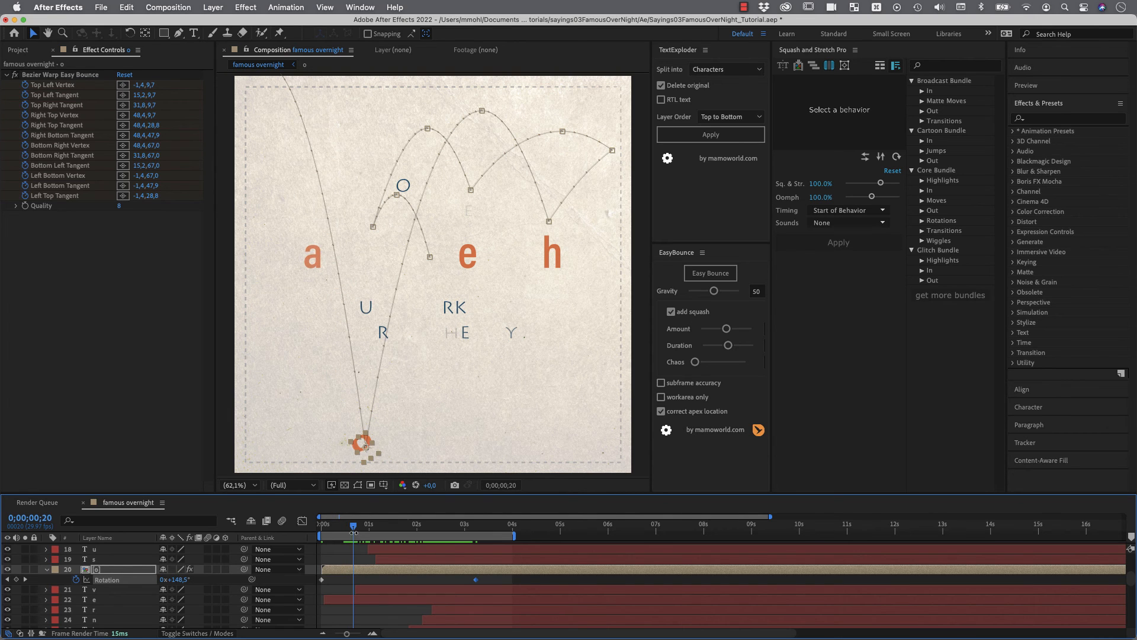
{"action": "key", "text": "slash"}
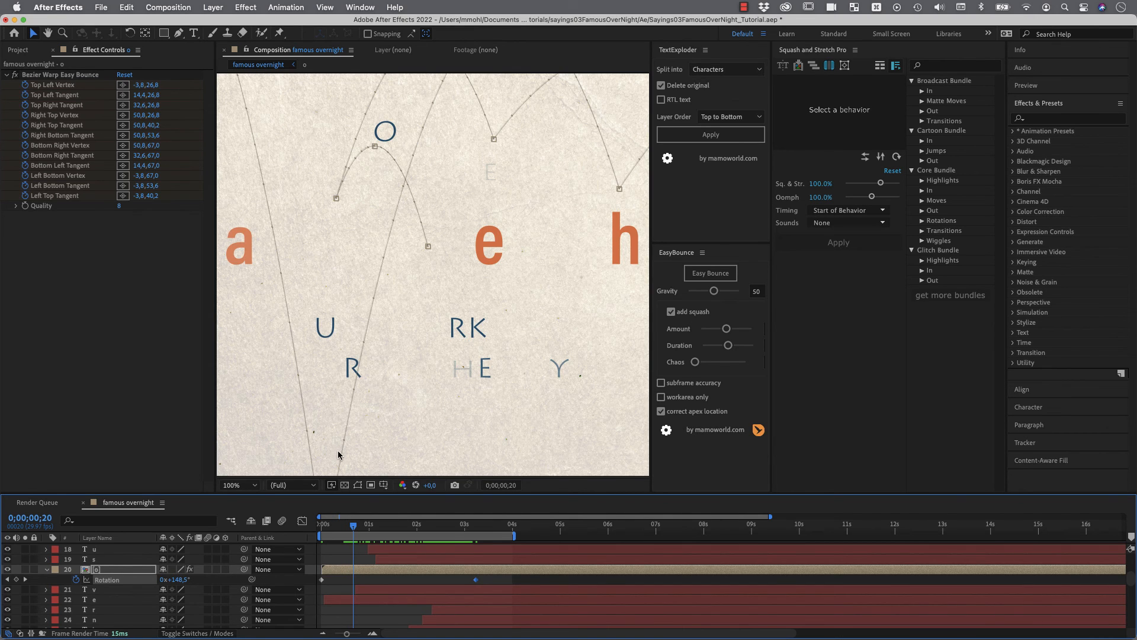
{"action": "scroll", "coordinate": [355, 426], "scroll_direction": "down", "scroll_amount": 5}
{"action": "scroll", "coordinate": [355, 427], "scroll_direction": "left", "scroll_amount": 2}
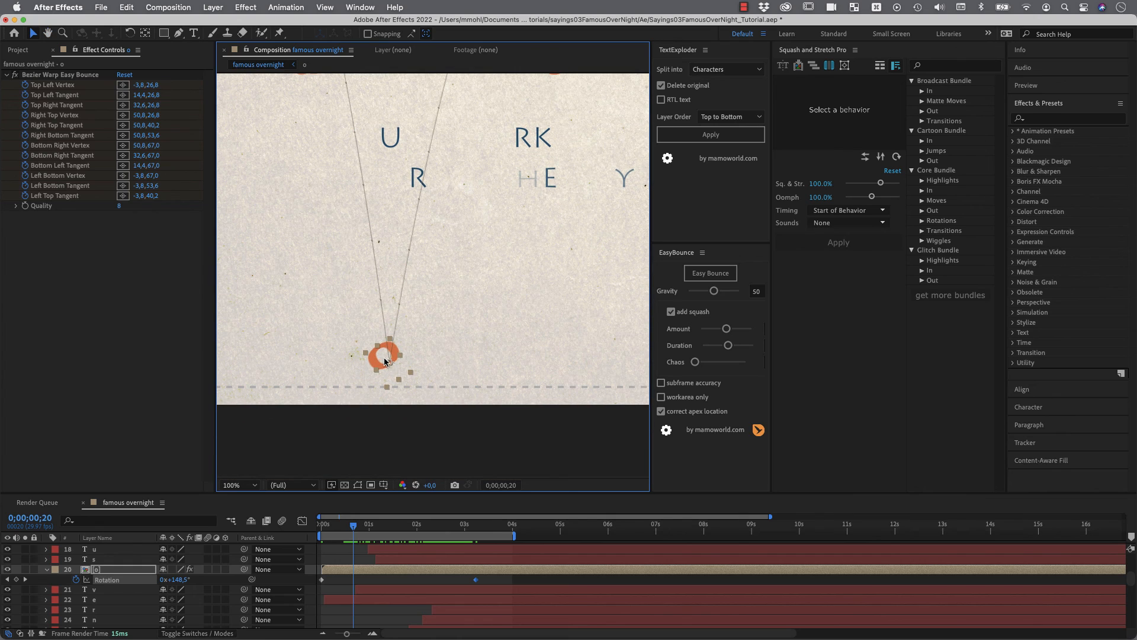
{"action": "left_click", "coordinate": [103, 573]}
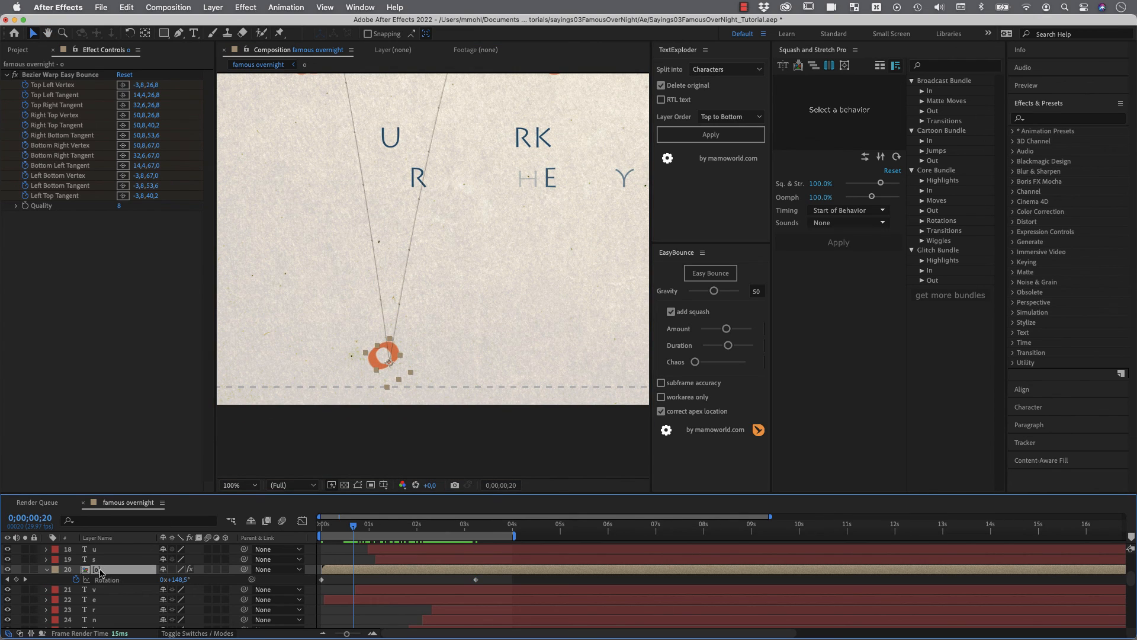
{"action": "left_click", "coordinate": [699, 278]}
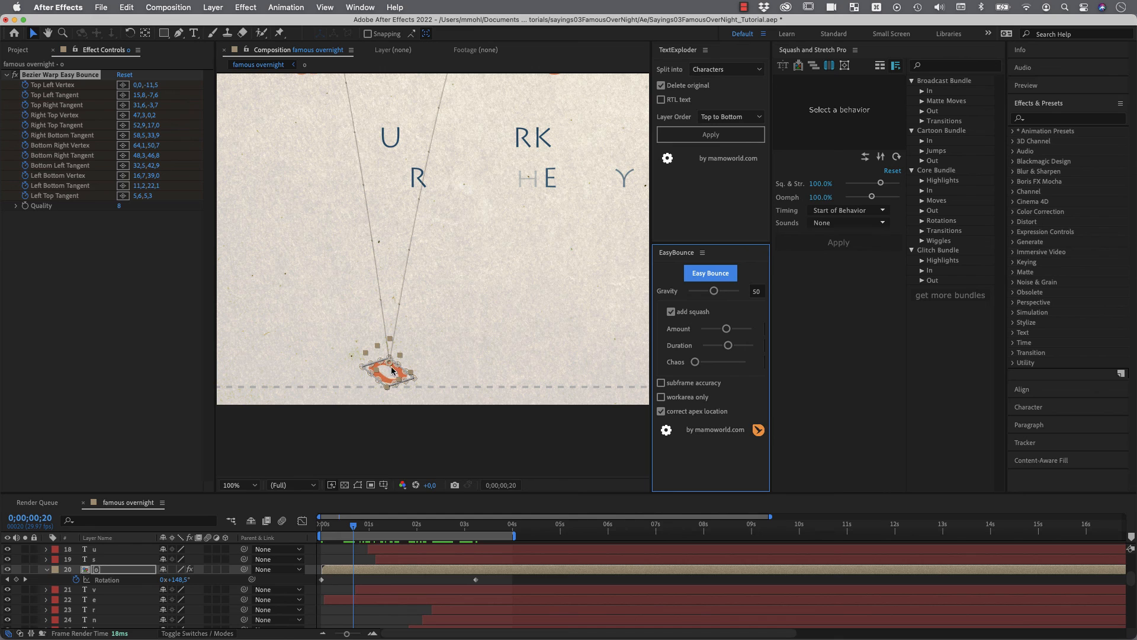
{"action": "left_click", "coordinate": [437, 358]}
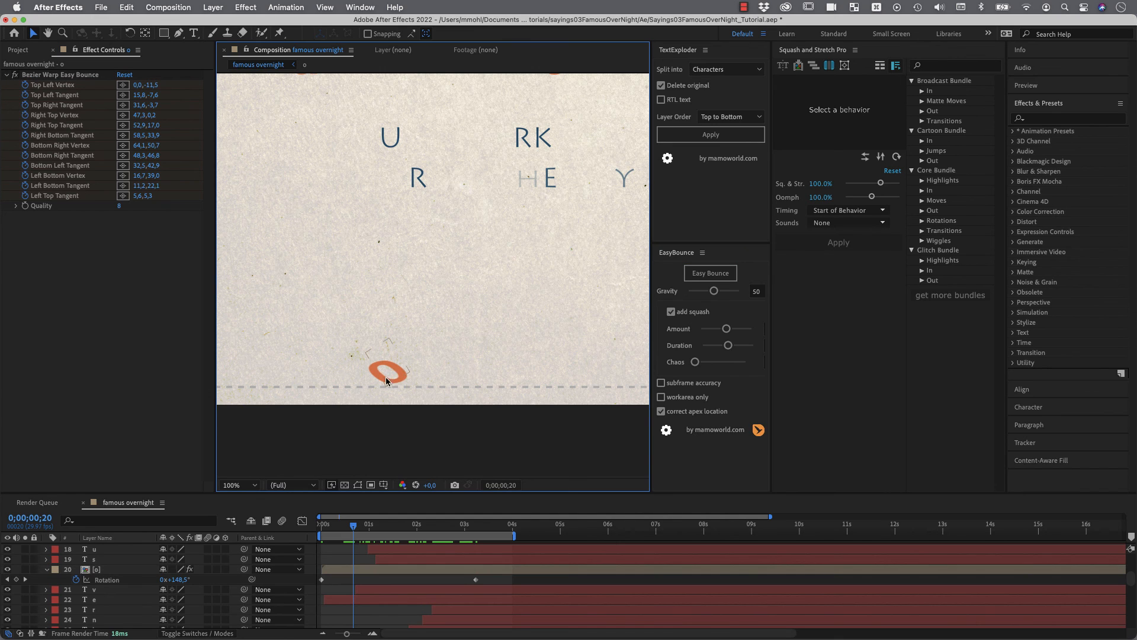
Step: Preview the rotating, bouncing "o" from the start at 50% magnification and scrub back through its bounces
{"action": "key", "text": "comma"}
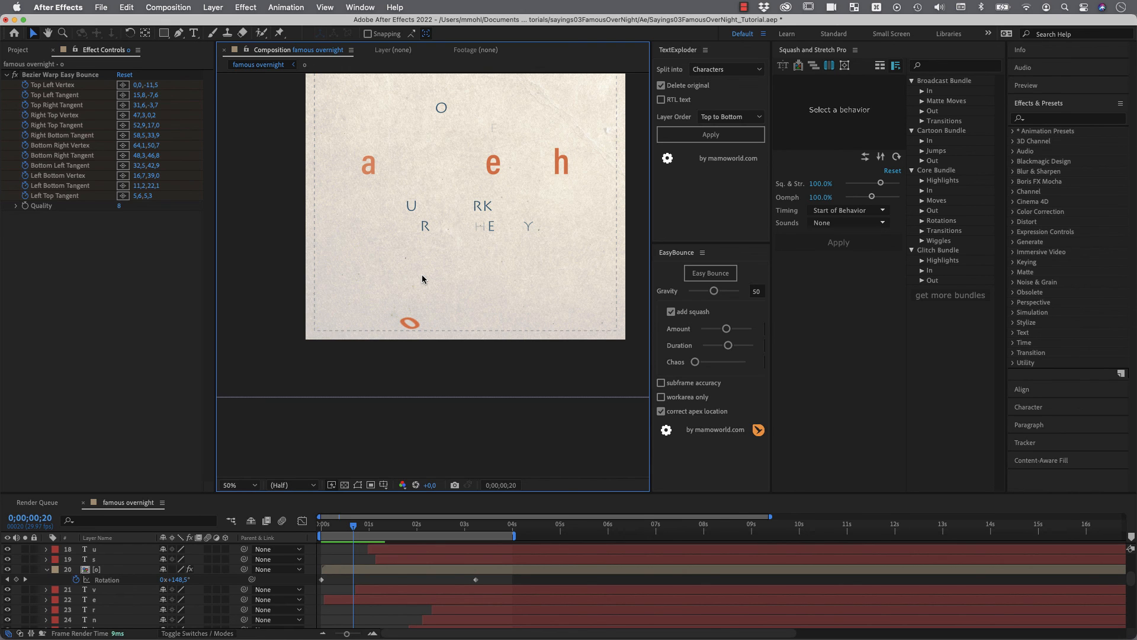
{"action": "key", "text": "Home"}
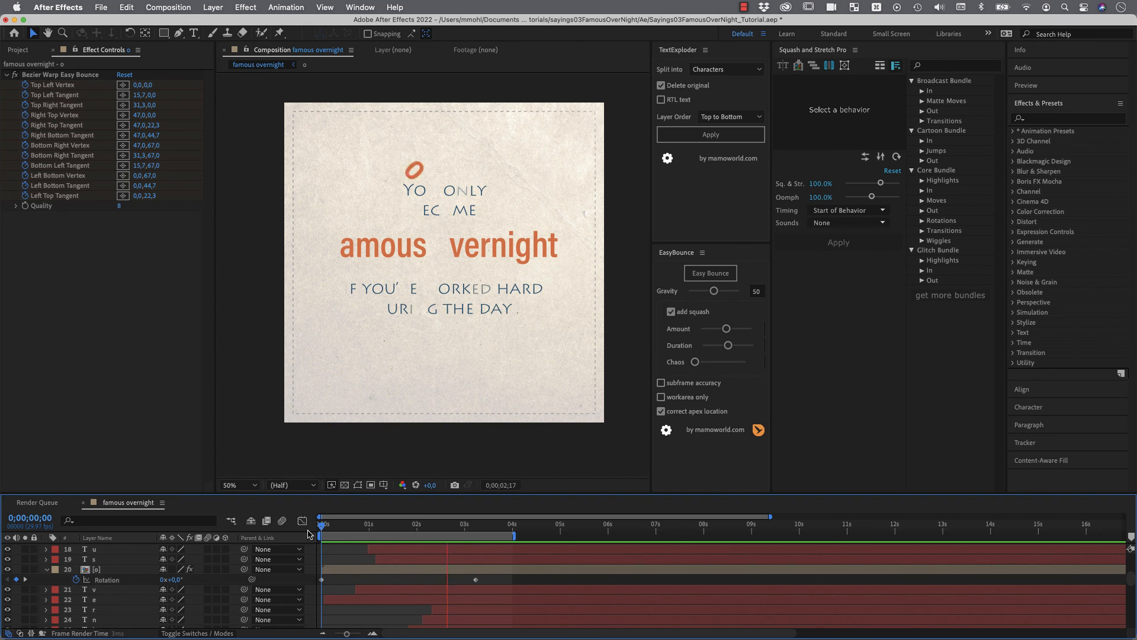
{"action": "key", "text": "space"}
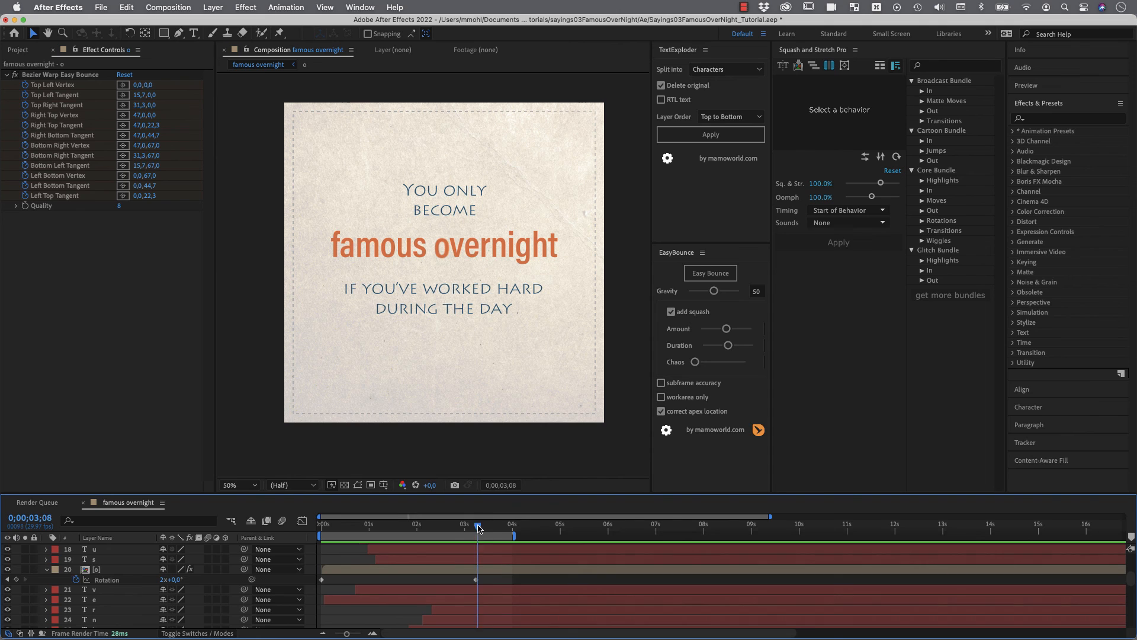
{"action": "left_click_drag", "start_coordinate": [488, 526], "coordinate": [408, 529]}
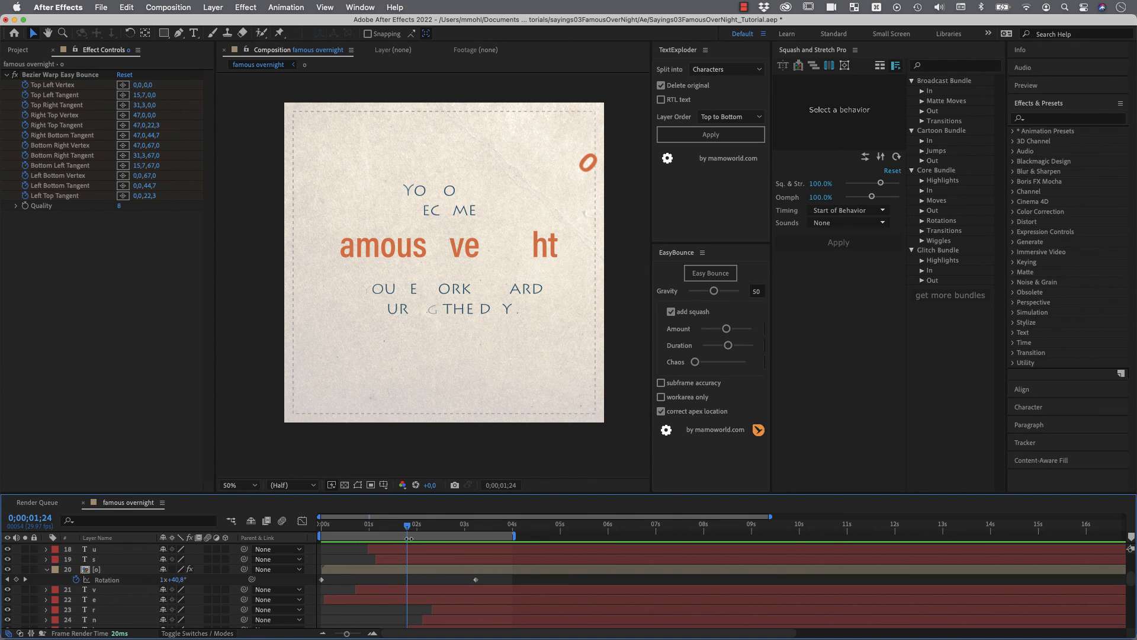
{"action": "left_click_drag", "start_coordinate": [409, 528], "coordinate": [314, 528]}
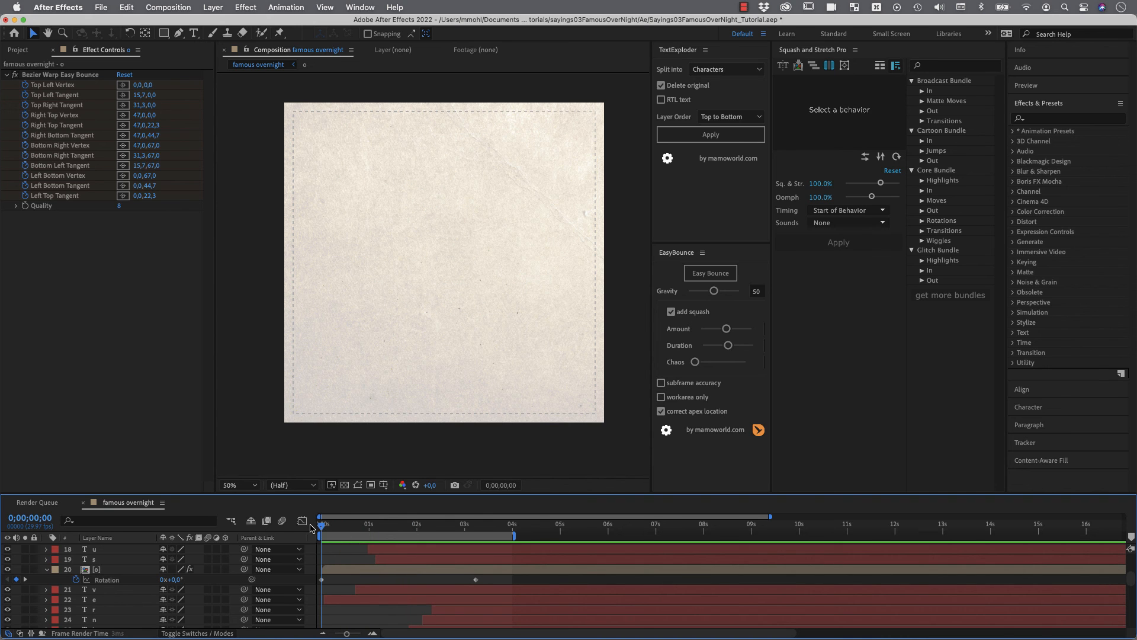
{"action": "key", "text": "space"}
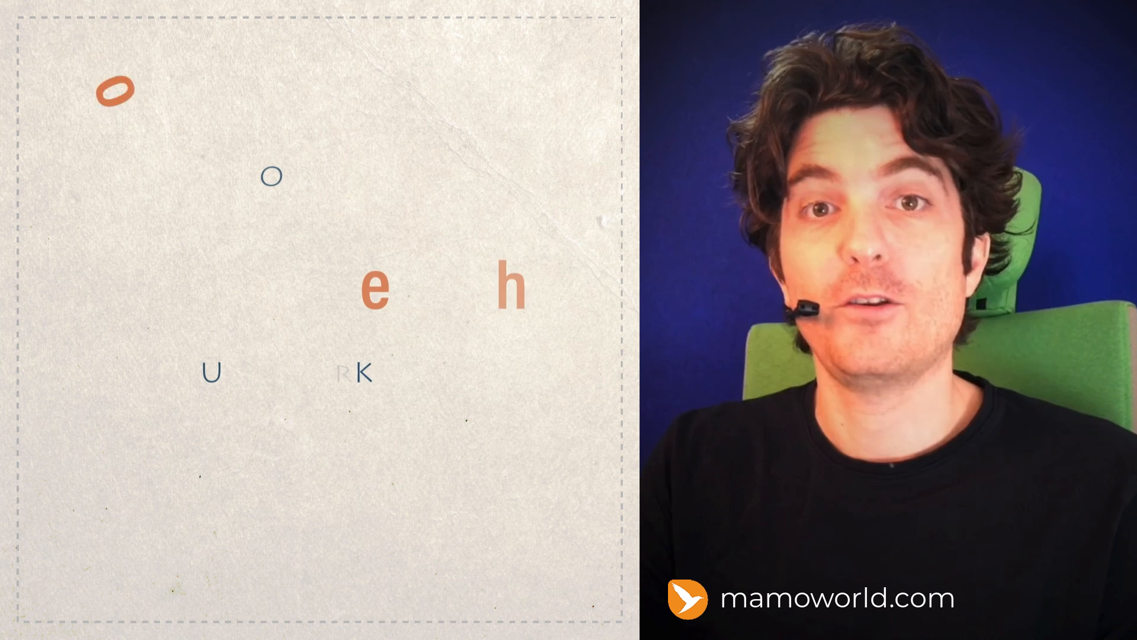